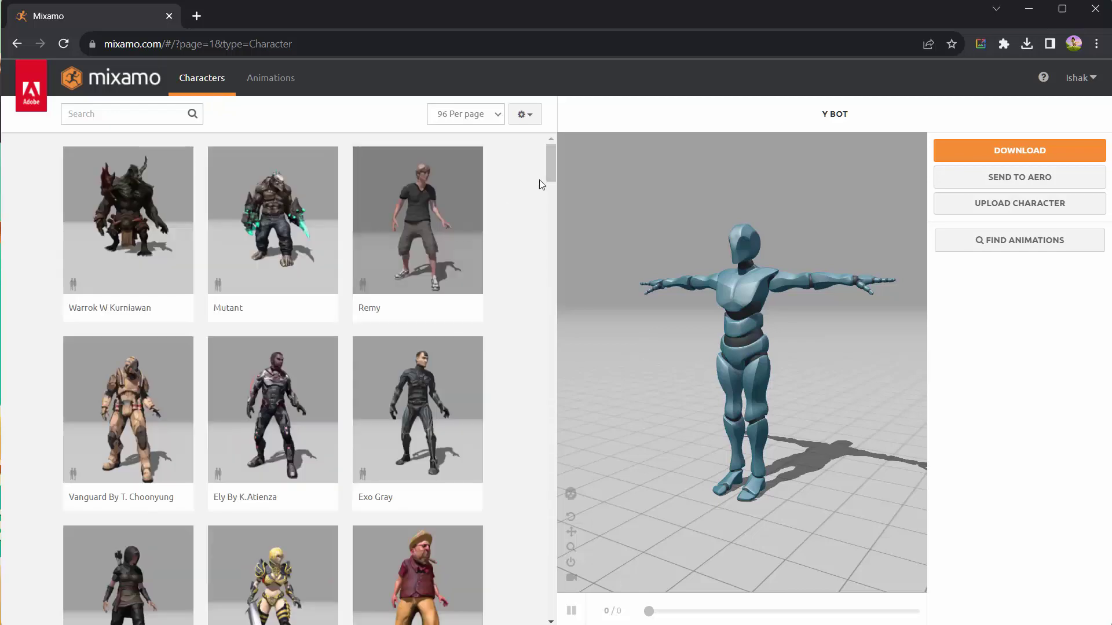
pyautogui.moveTo(551, 165)
pyautogui.mouseDown()
pyautogui.moveTo(525, 337)
pyautogui.moveTo(545, 419)
pyautogui.mouseUp()
# Load Sophie into the Mixamo preview and orbit around her T-pose.
pyautogui.click(418, 465)
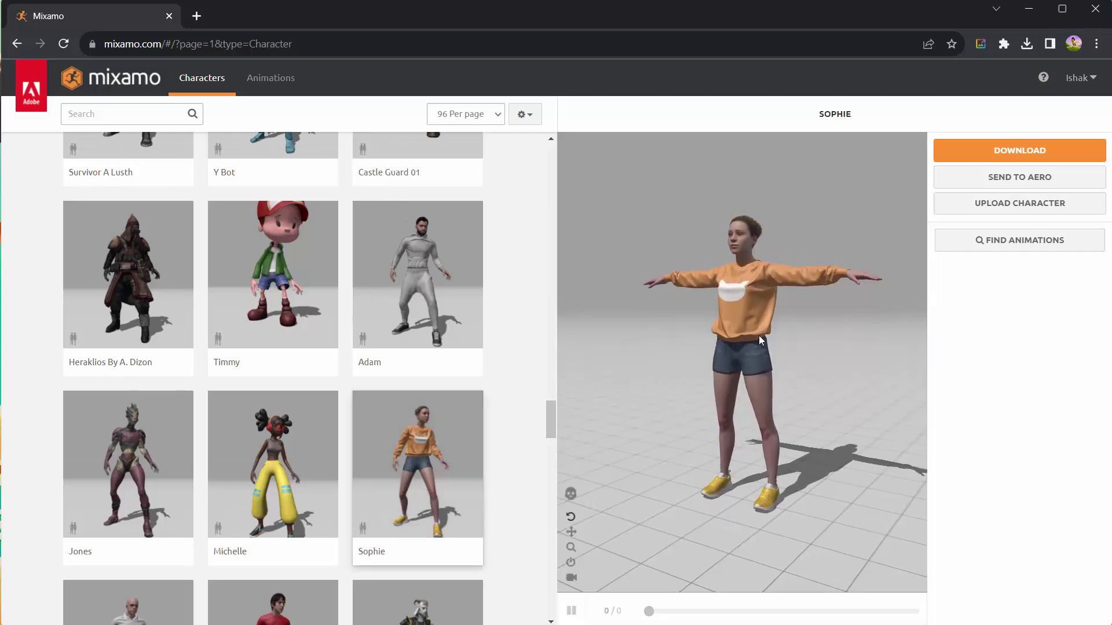
pyautogui.moveTo(758, 336)
pyautogui.mouseDown()
pyautogui.moveTo(667, 331)
pyautogui.moveTo(687, 293)
pyautogui.moveTo(613, 496)
pyautogui.mouseUp()
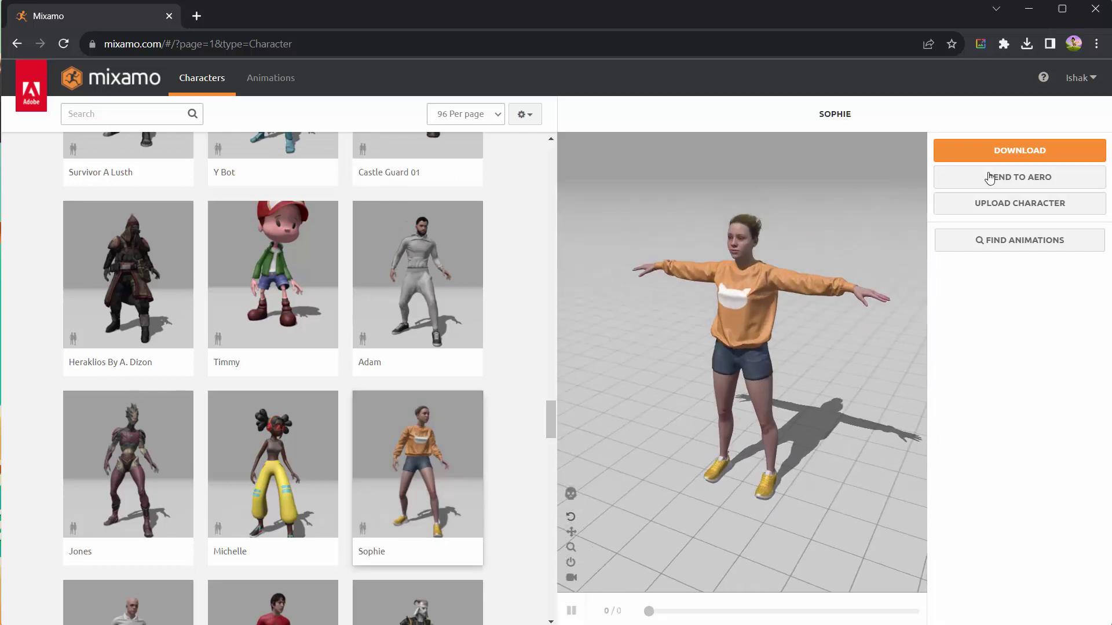
# Download Sophie as an FBX with the current settings into the Characters folder.
pyautogui.click(1016, 150)
pyautogui.click(761, 268)
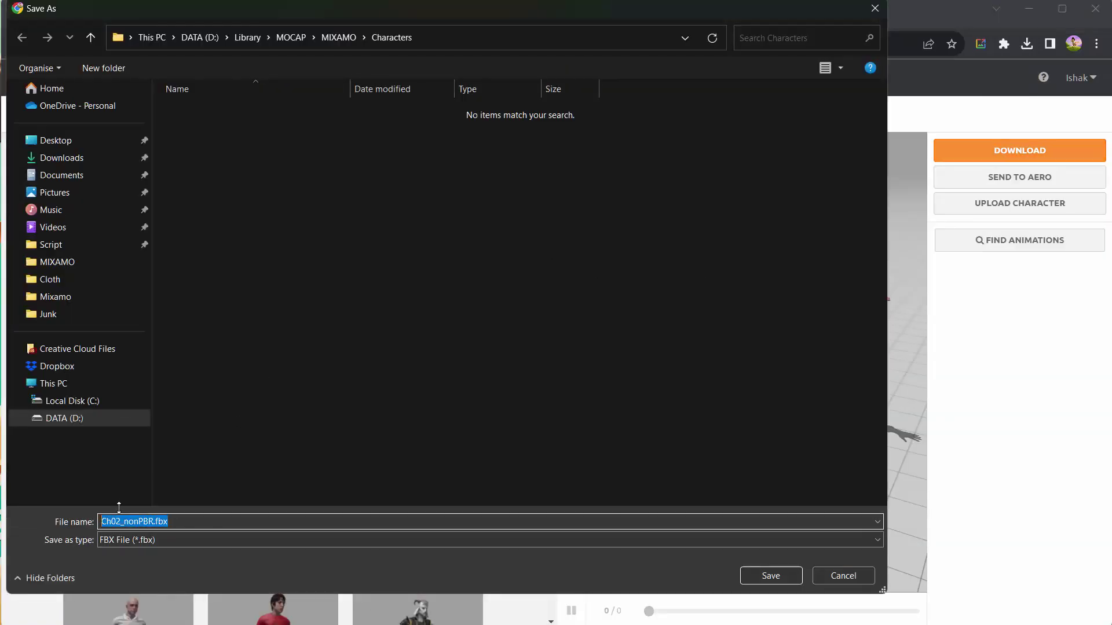
pyautogui.press('Return')
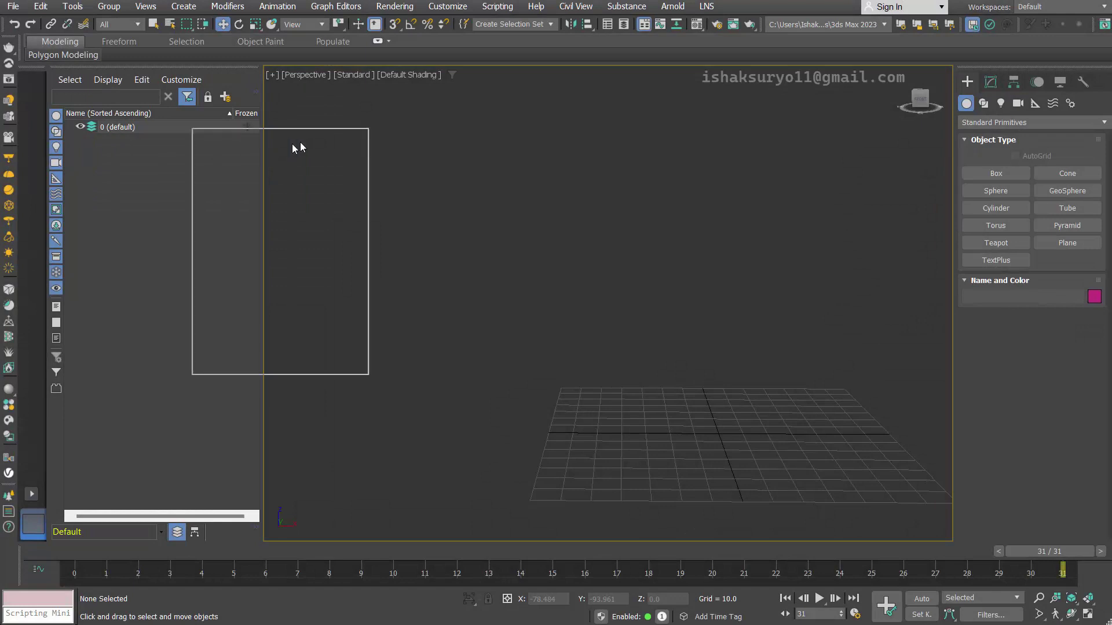
# Move the MixamoToBiped_Converter window aside and show its Rig options.
pyautogui.moveTo(298, 147); pyautogui.dragTo(396, 98)
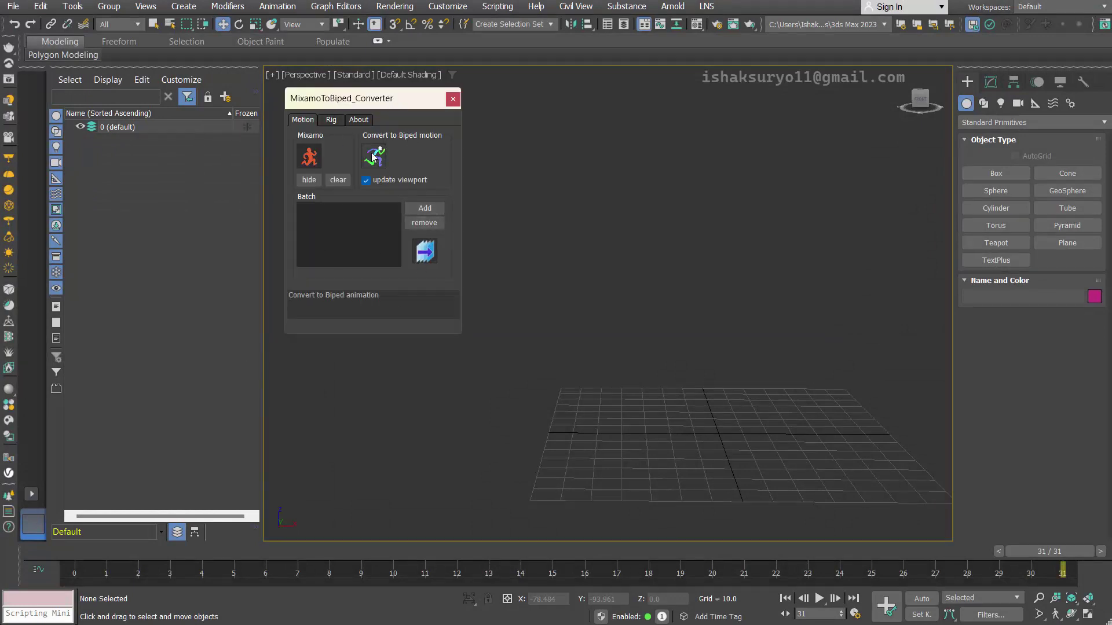
pyautogui.click(332, 120)
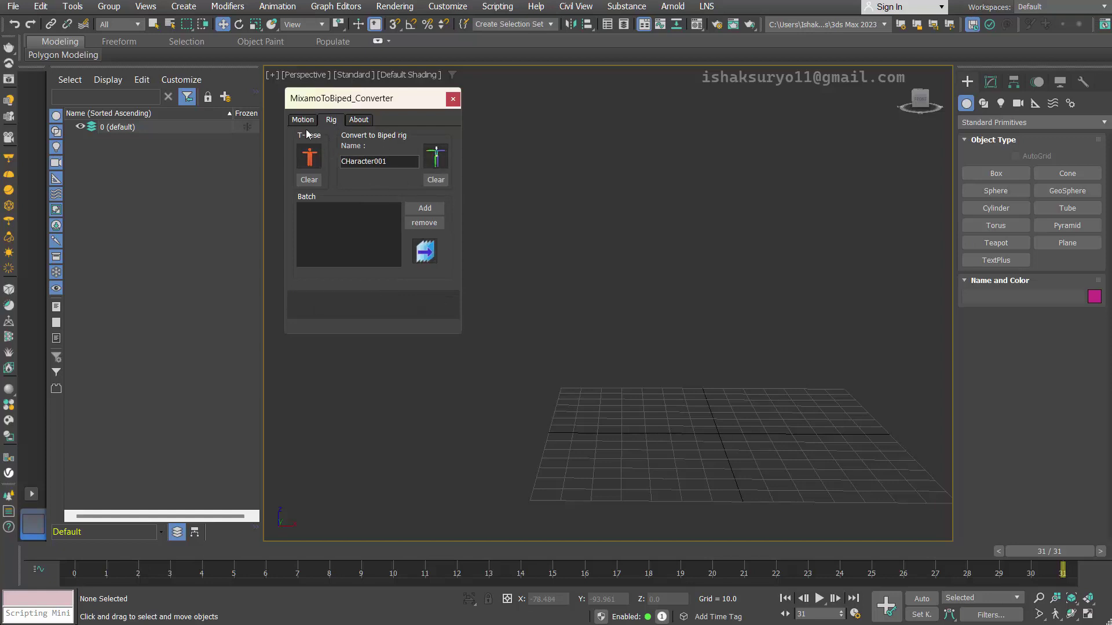
# Import Sophie.fbx as the T-pose character and pan to centre her.
pyautogui.click(310, 157)
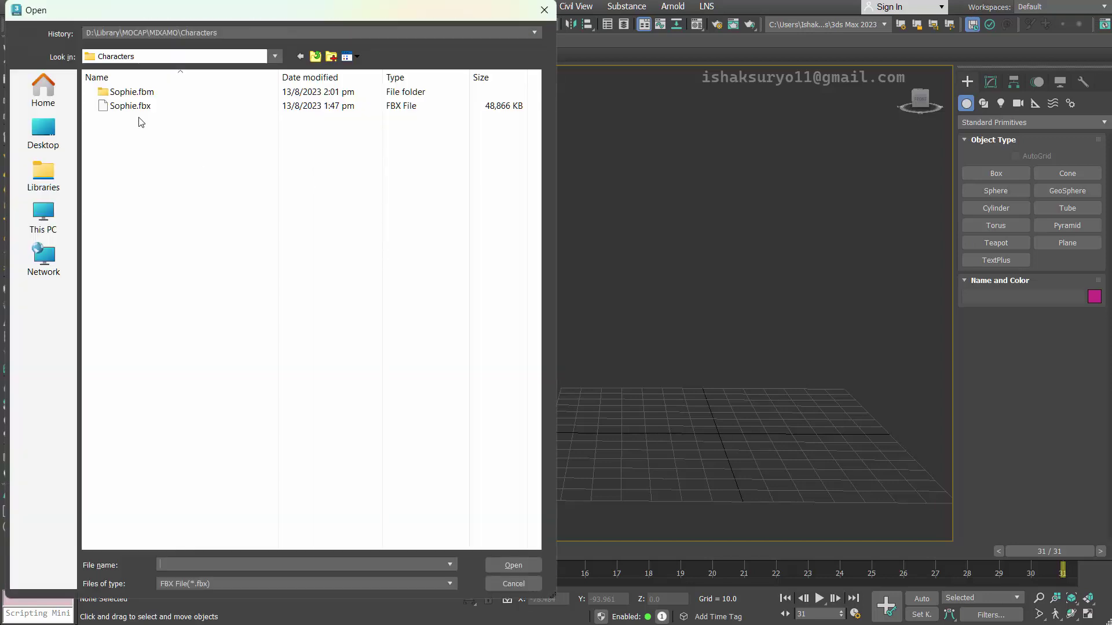
pyautogui.click(129, 105)
pyautogui.click(513, 565)
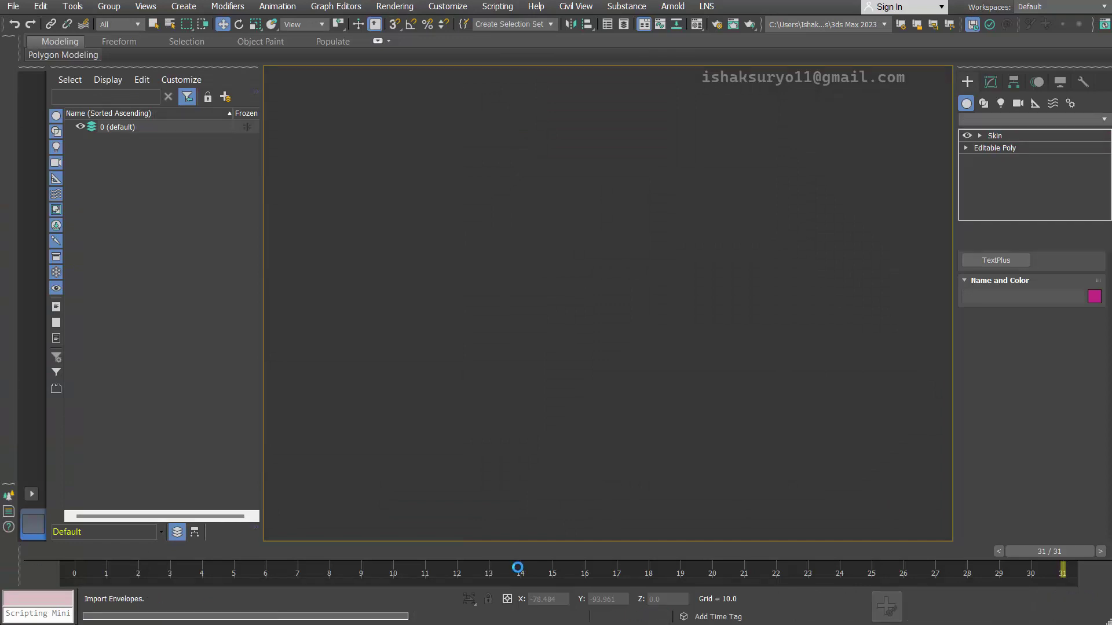
pyautogui.moveTo(686, 353); pyautogui.dragTo(842, 391, button='middle')
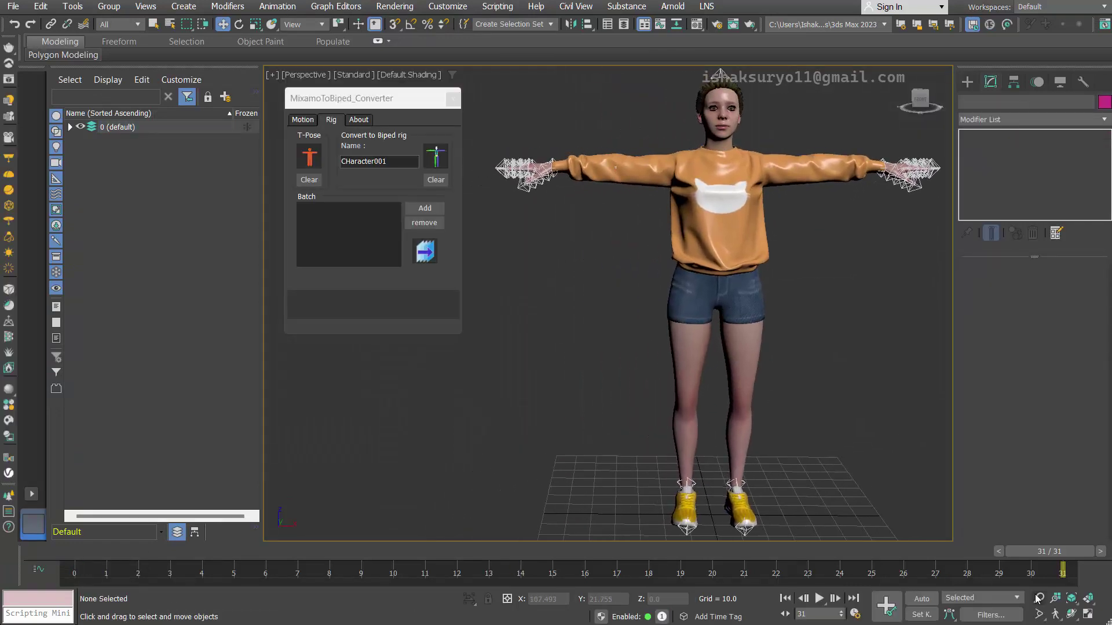
pyautogui.scroll(-2, 792, 354)
pyautogui.scroll(-1, 793, 353)
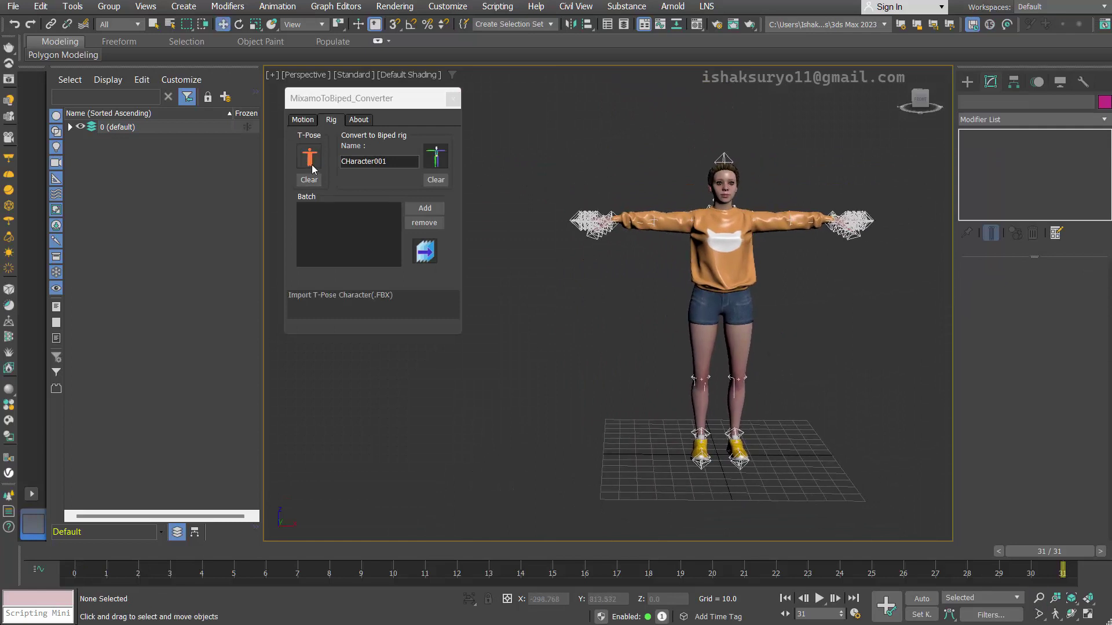
pyautogui.write('Soph')
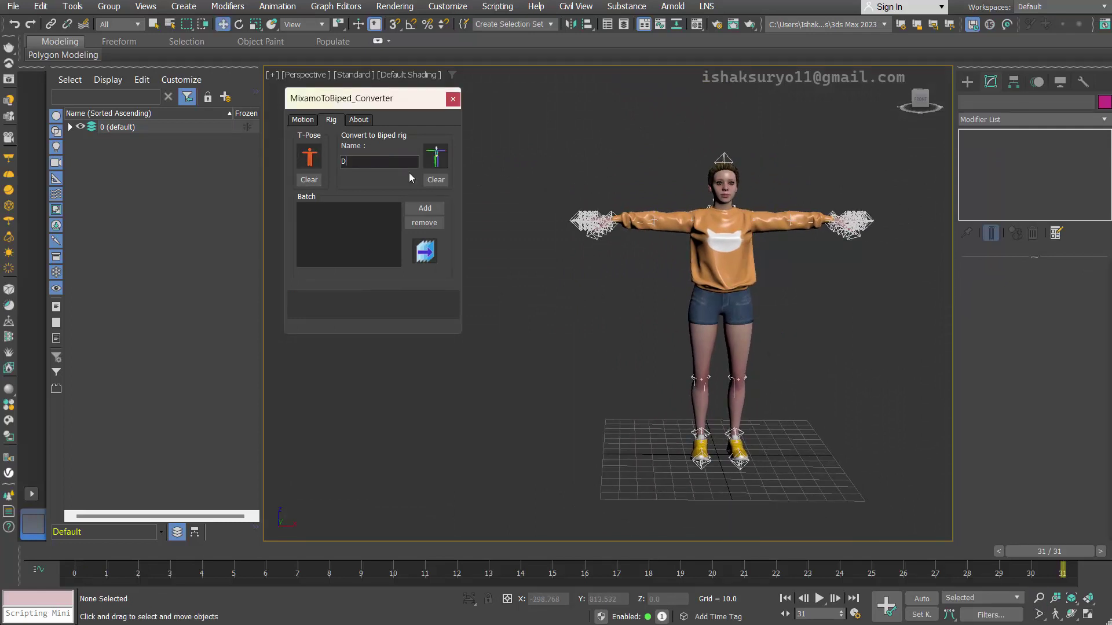
pyautogui.write('ie')
# Convert Sophie to a Biped rig, dismiss the Done! message, and deselect.
pyautogui.click(439, 157)
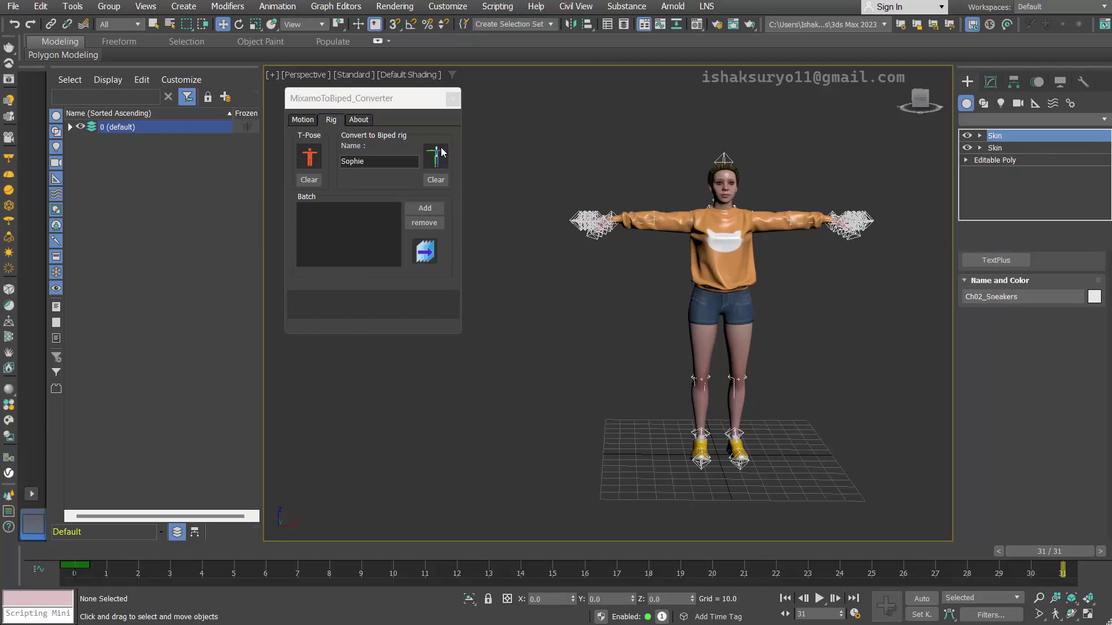
pyautogui.click(558, 329)
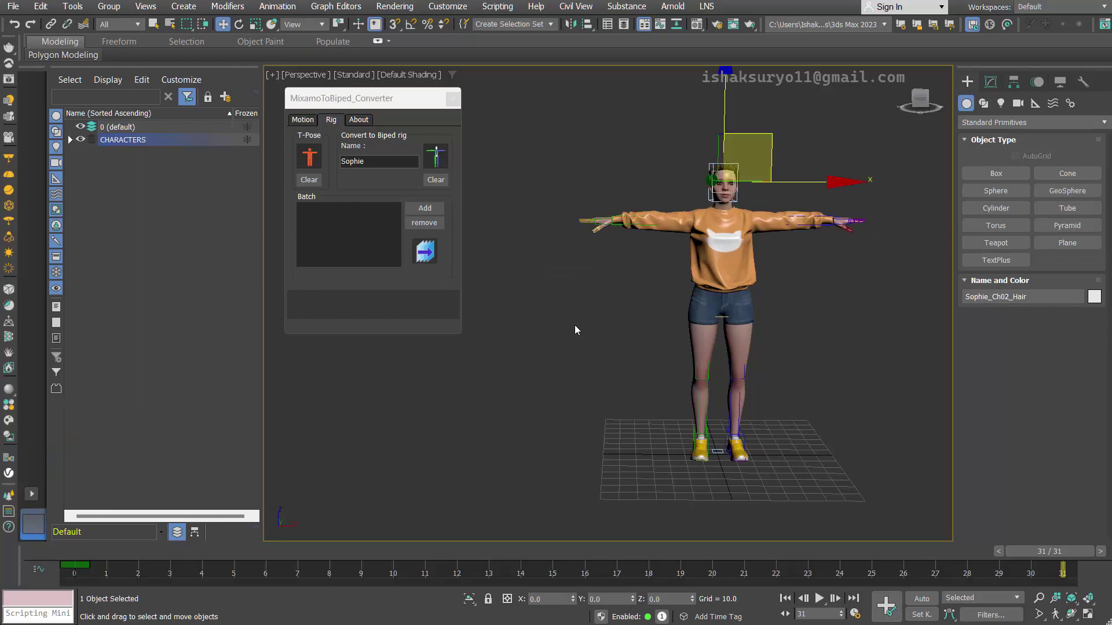
pyautogui.click(565, 310)
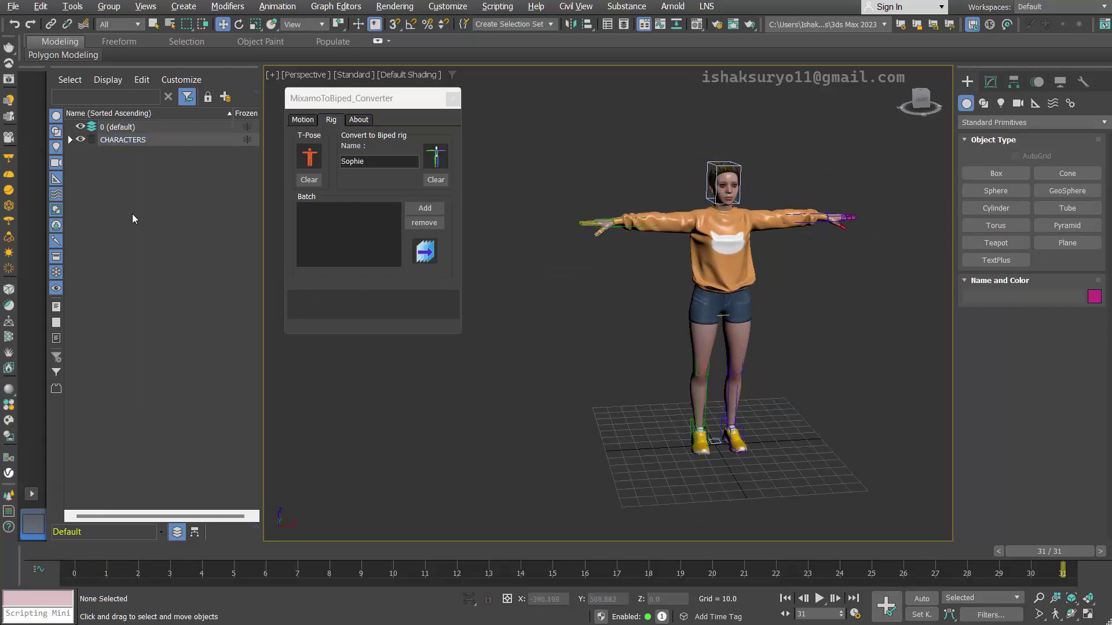
# Expand the SOPHIE layer and its Sophie_GEO and Sophie_BIP sublayers, then collapse Sophie_BIP.
pyautogui.click(81, 152)
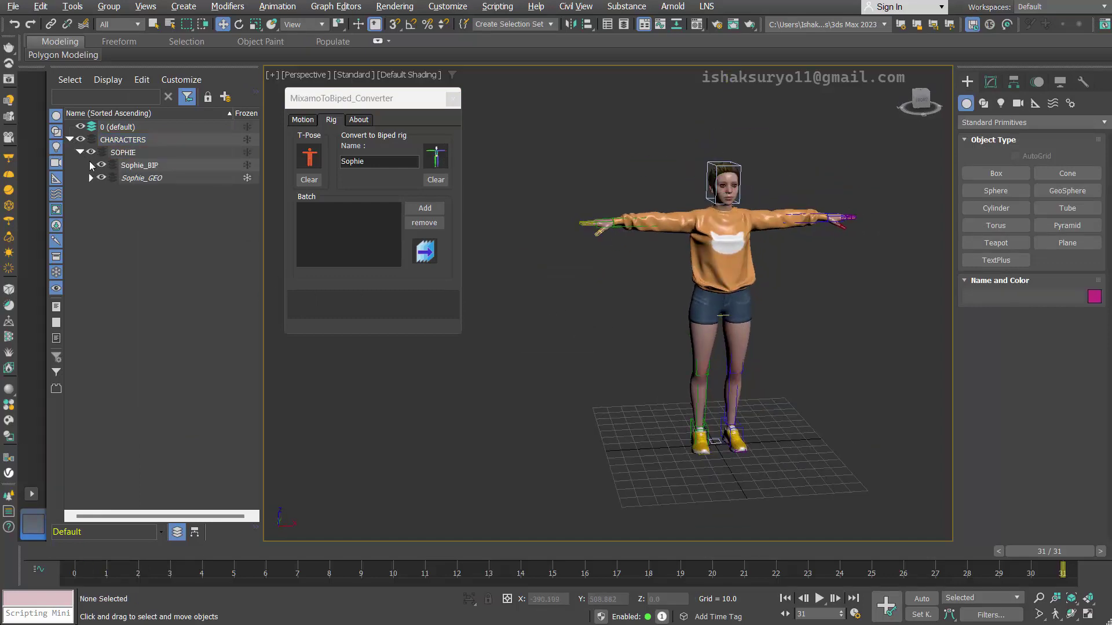
pyautogui.click(92, 177)
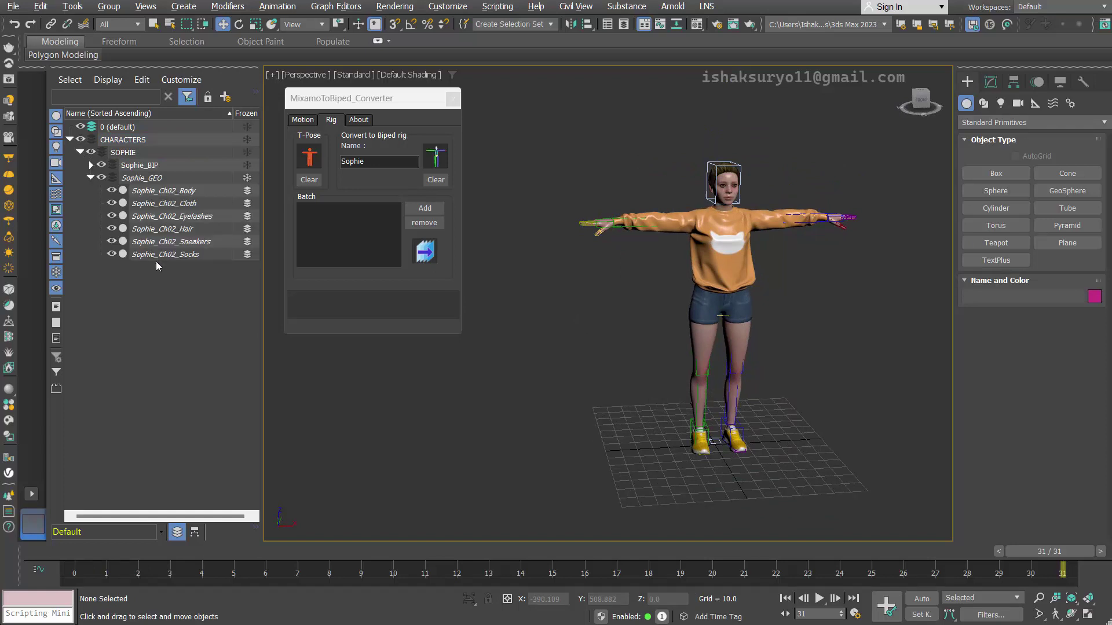
pyautogui.click(92, 165)
pyautogui.scroll(-5, 204, 198)
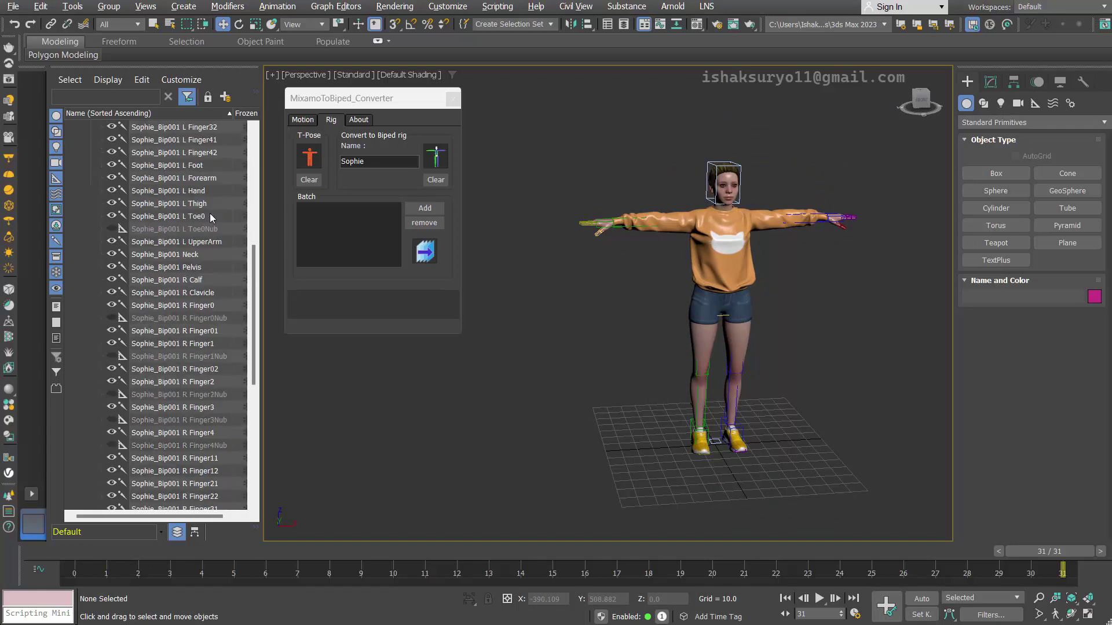
pyautogui.scroll(5, 209, 213)
pyautogui.click(90, 165)
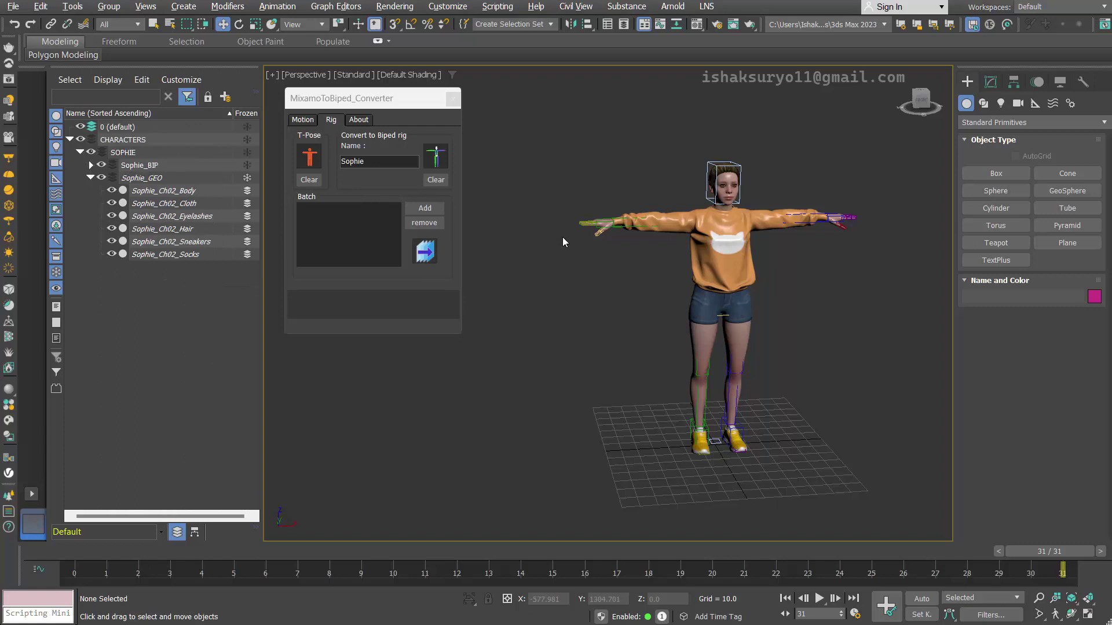
# Sample Sophie's body material into the Material Editor.
pyautogui.keyDown('alt'); pyautogui.moveTo(562, 238); pyautogui.dragTo(623, 103, button='middle'); pyautogui.keyUp('alt')
pyautogui.click(696, 24)
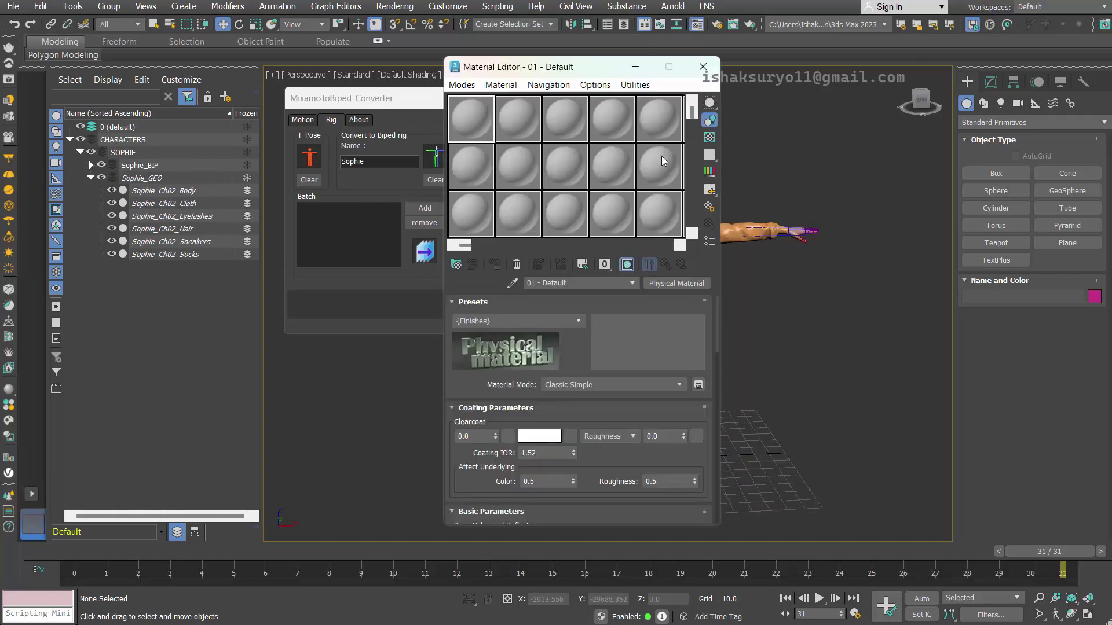
pyautogui.click(188, 189)
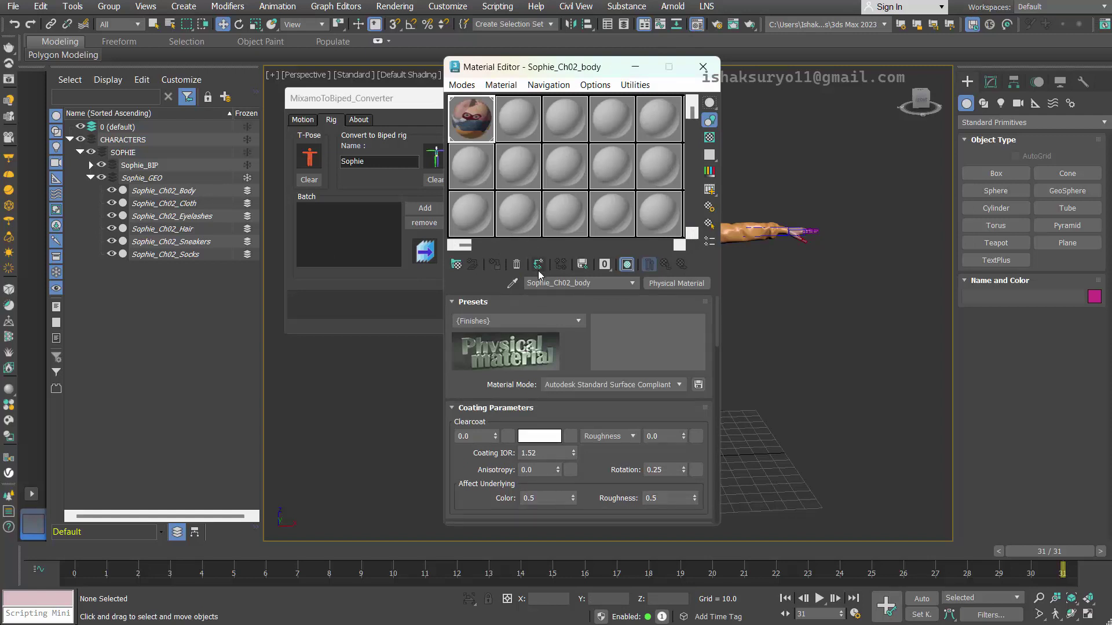
# Lower both of Sophie's arms by moving her hand bones, then reposition her right foot.
pyautogui.click(703, 67)
pyautogui.moveTo(660, 209); pyautogui.dragTo(683, 228, button='middle')
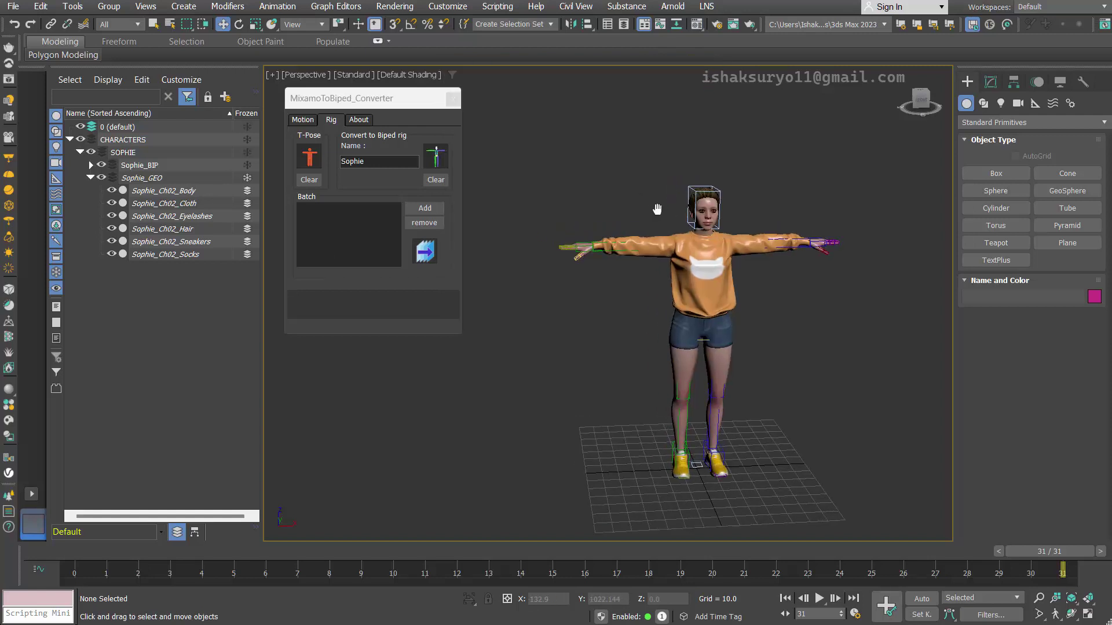
pyautogui.scroll(3, 684, 229)
pyautogui.click(581, 226)
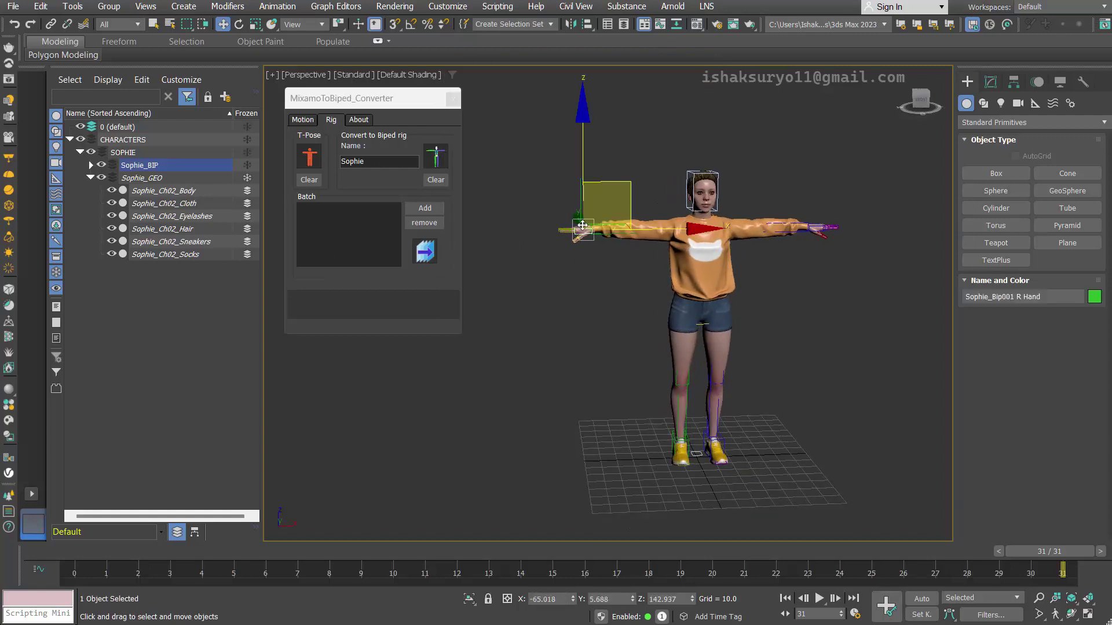
pyautogui.moveTo(583, 227); pyautogui.dragTo(643, 295)
pyautogui.click(817, 231)
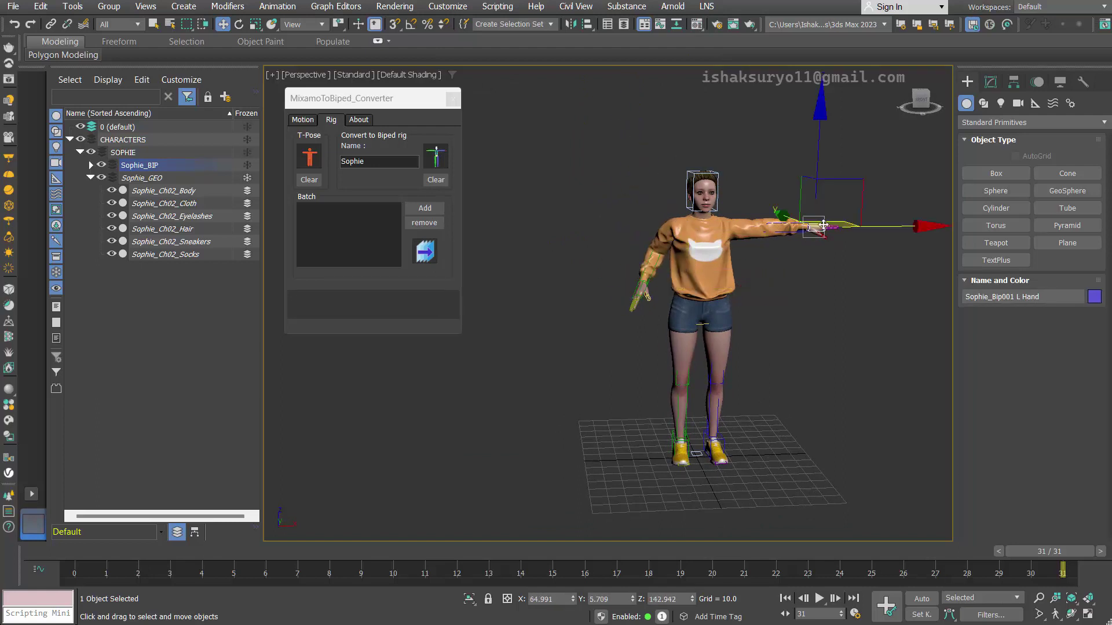
pyautogui.moveTo(806, 236); pyautogui.dragTo(756, 287)
pyautogui.moveTo(686, 448)
pyautogui.mouseDown()
pyautogui.moveTo(700, 422)
pyautogui.moveTo(686, 447)
pyautogui.mouseUp()
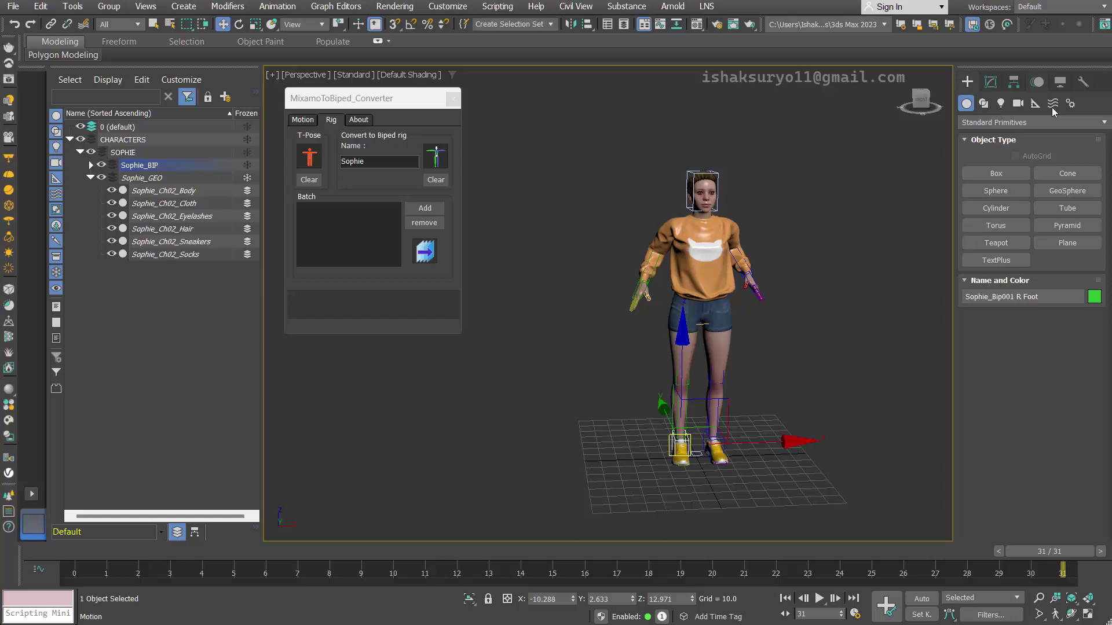
# Load the Run To Flip.bip motion from the BIP folder onto Sophie's biped.
pyautogui.click(1038, 81)
pyautogui.click(1008, 270)
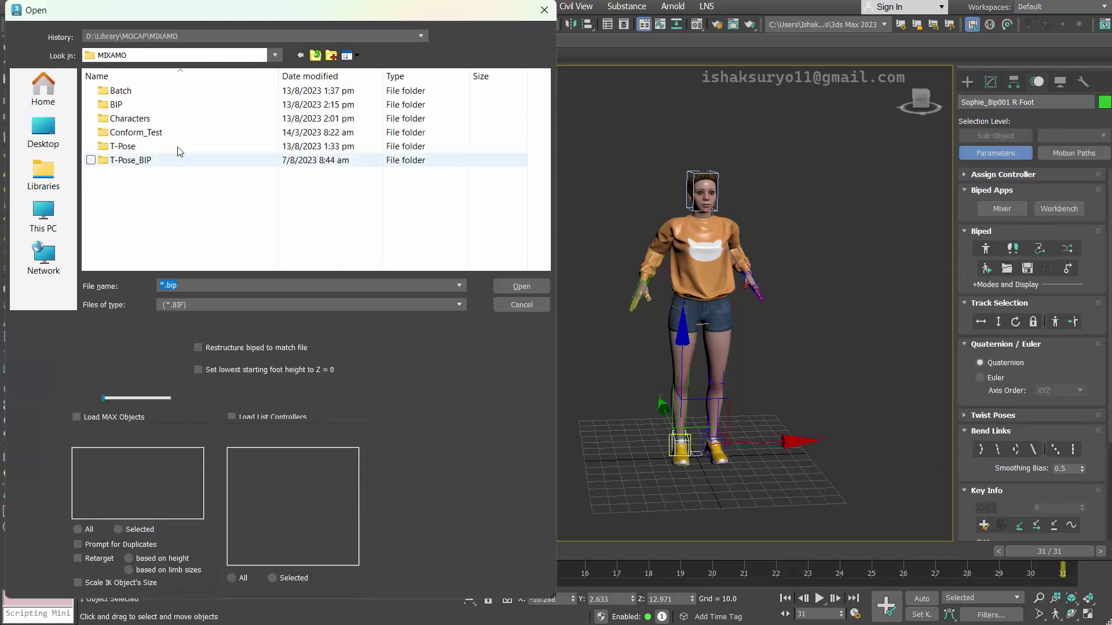
pyautogui.doubleClick(133, 118)
pyautogui.doubleClick(137, 118)
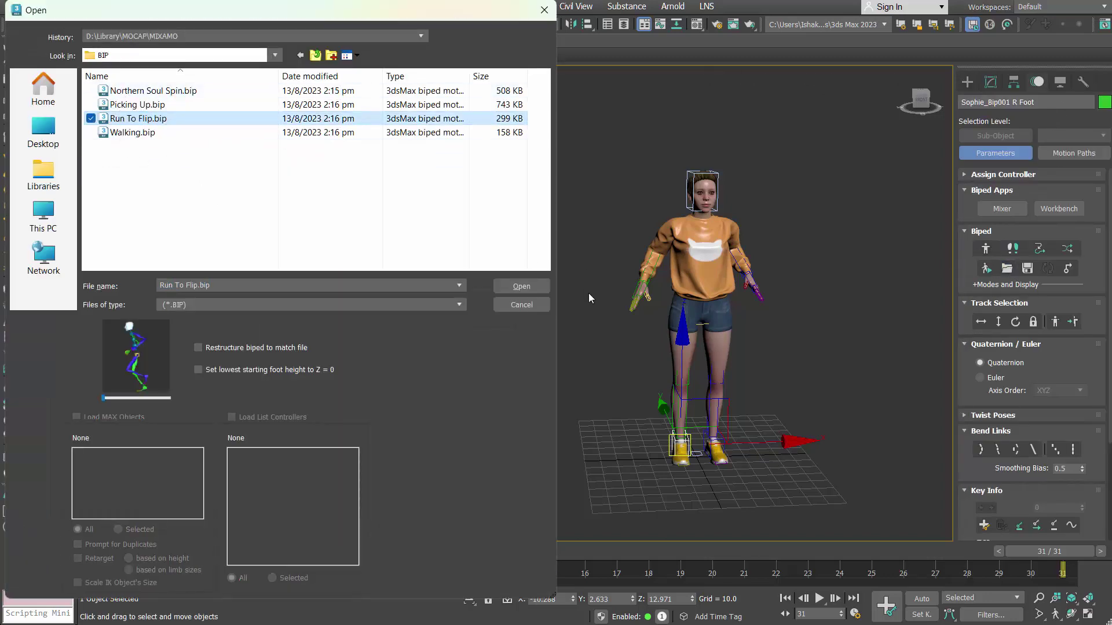
# Play and scrub the flip animation, then clear Sophie and all her rig objects.
pyautogui.keyDown('alt'); pyautogui.moveTo(602, 276); pyautogui.dragTo(641, 290, button='middle'); pyautogui.keyUp('alt')
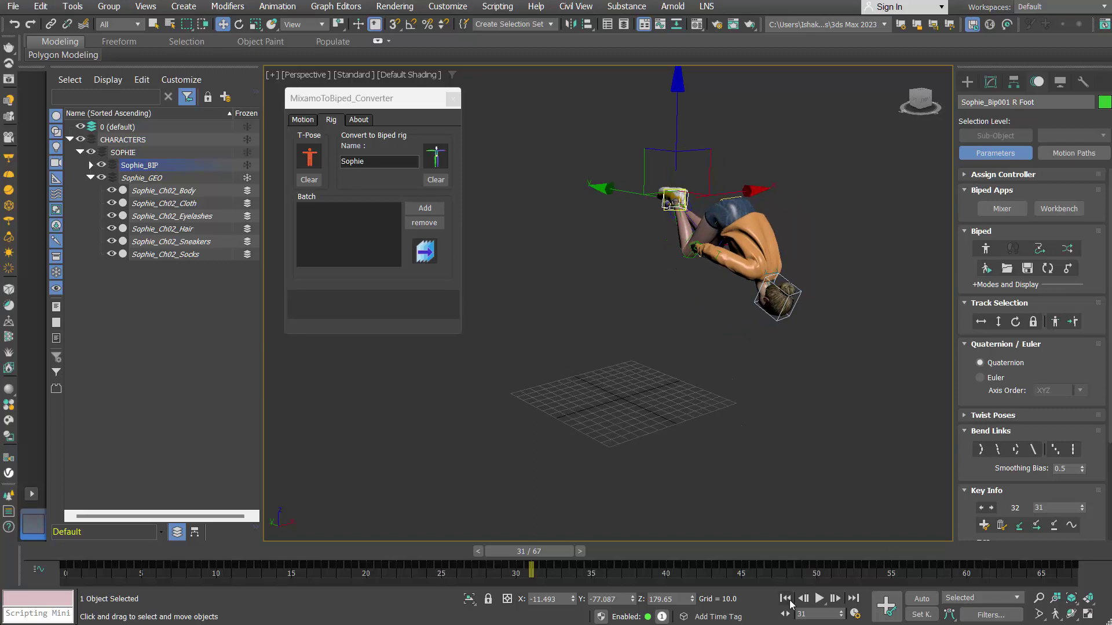
pyautogui.click(819, 598)
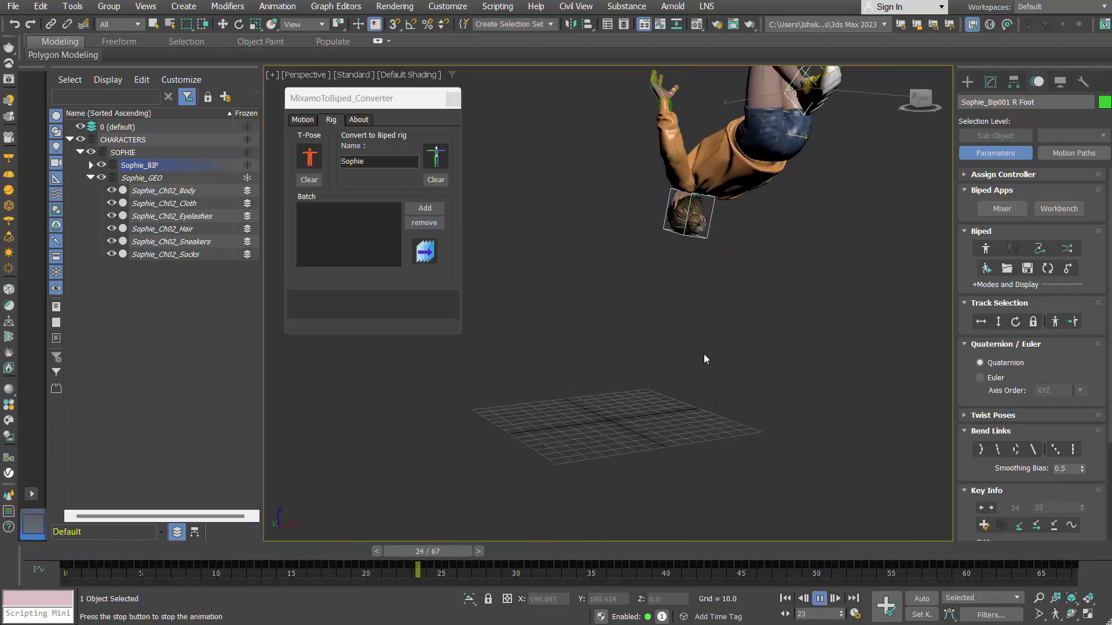
pyautogui.moveTo(700, 553)
pyautogui.mouseDown()
pyautogui.moveTo(271, 552)
pyautogui.moveTo(343, 551)
pyautogui.mouseUp()
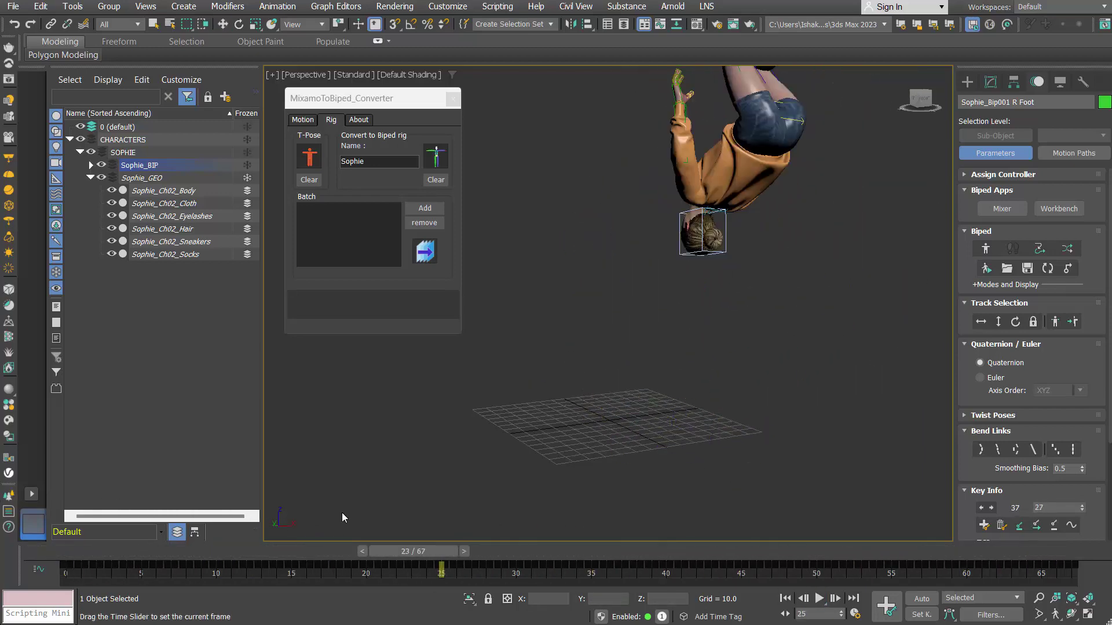
pyautogui.click(434, 179)
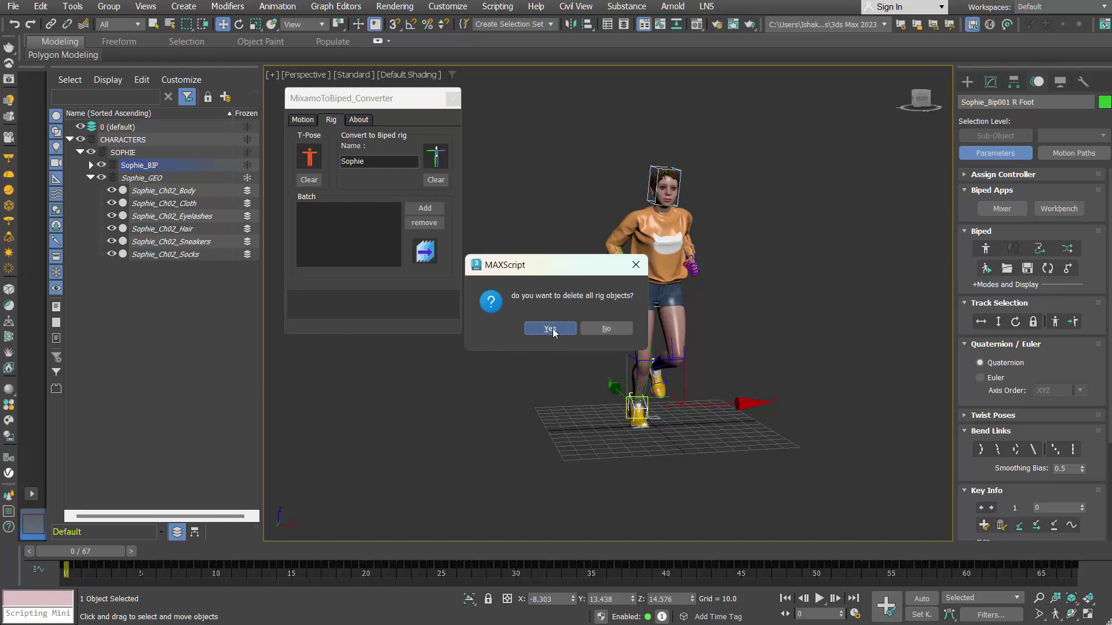
pyautogui.click(550, 328)
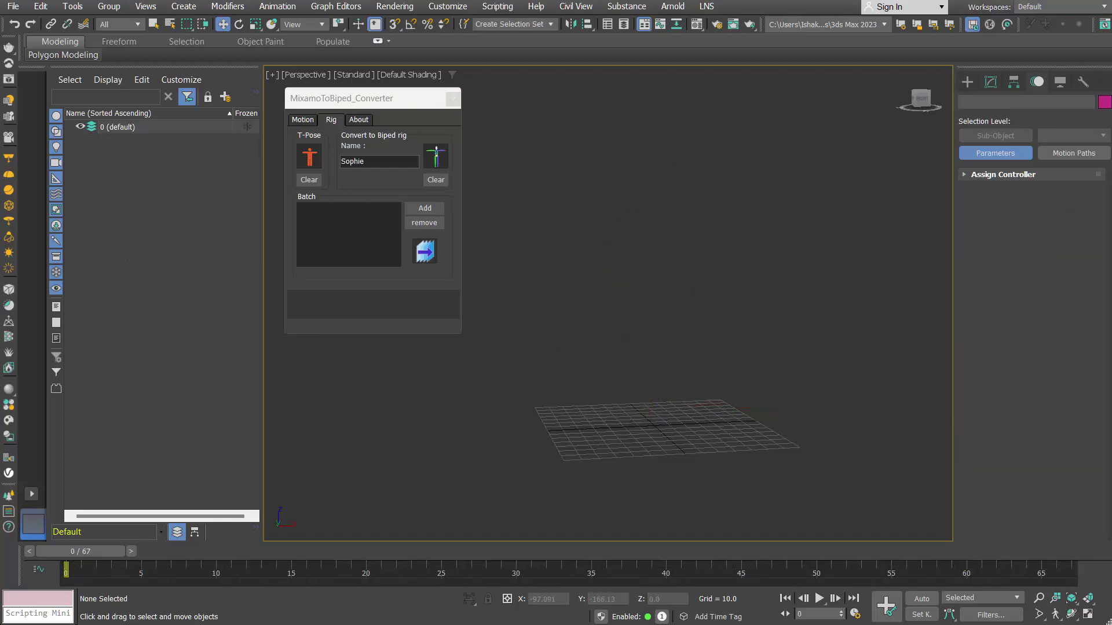
# Import Ganfaul.fbx as the T-pose character, reframe it, and convert it to a Biped rig.
pyautogui.click(304, 154)
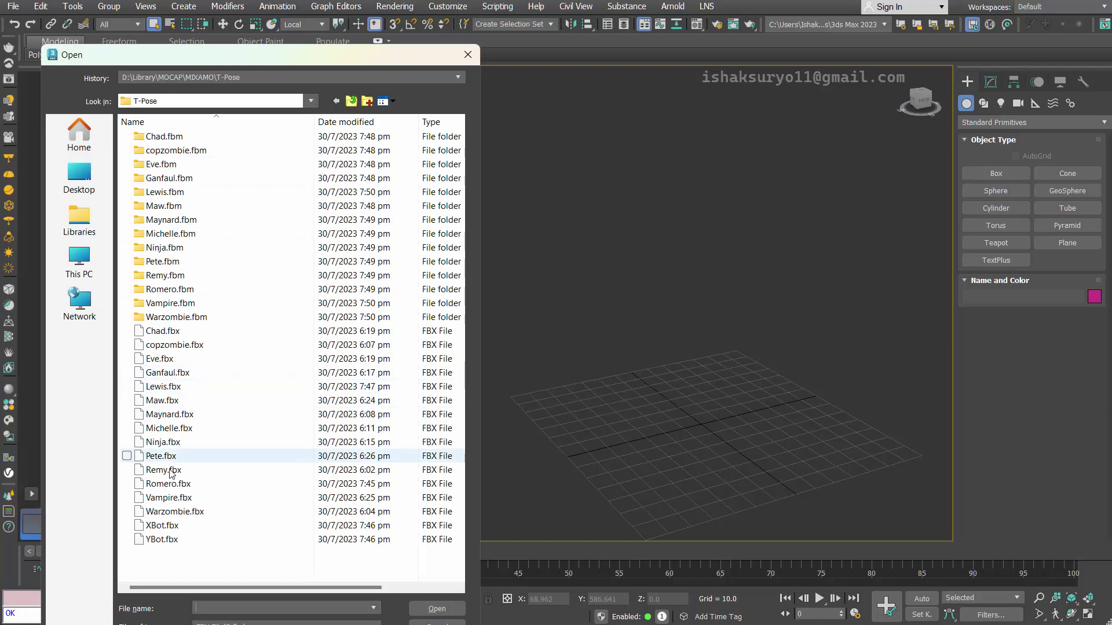
pyautogui.click(166, 372)
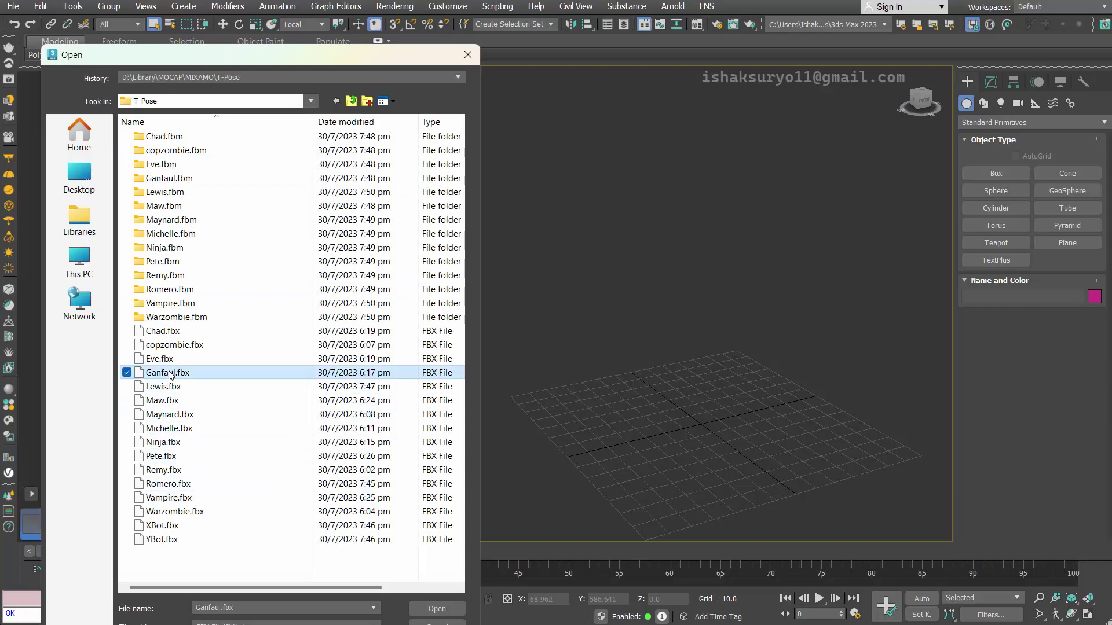
pyautogui.click(436, 608)
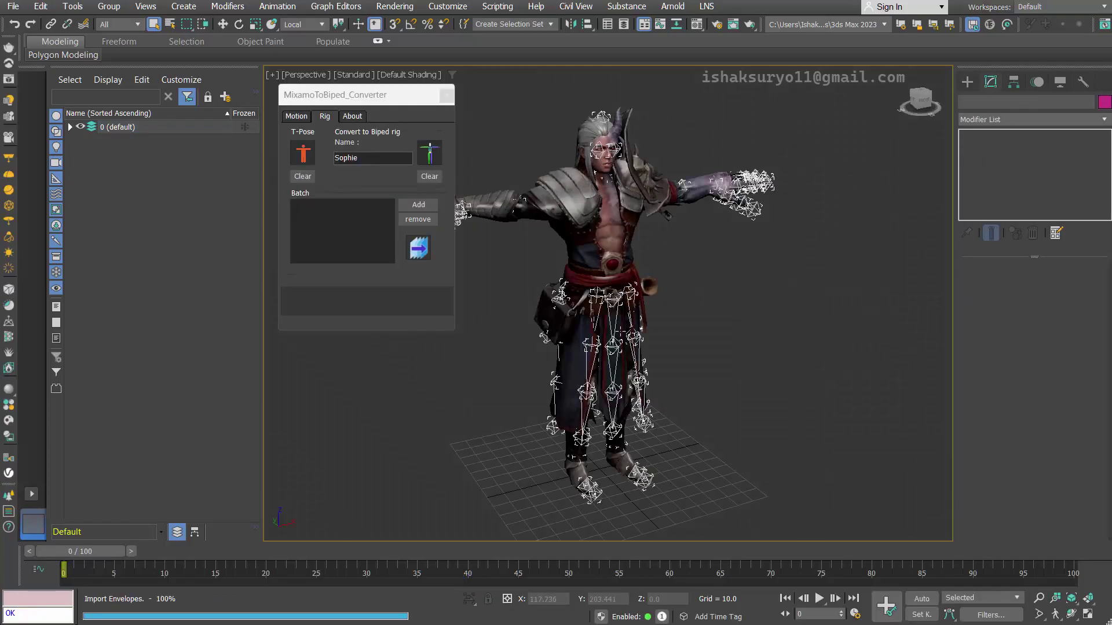
pyautogui.moveTo(661, 365)
pyautogui.mouseDown(button='middle')
pyautogui.moveTo(752, 374)
pyautogui.moveTo(744, 356)
pyautogui.mouseUp(button='middle')
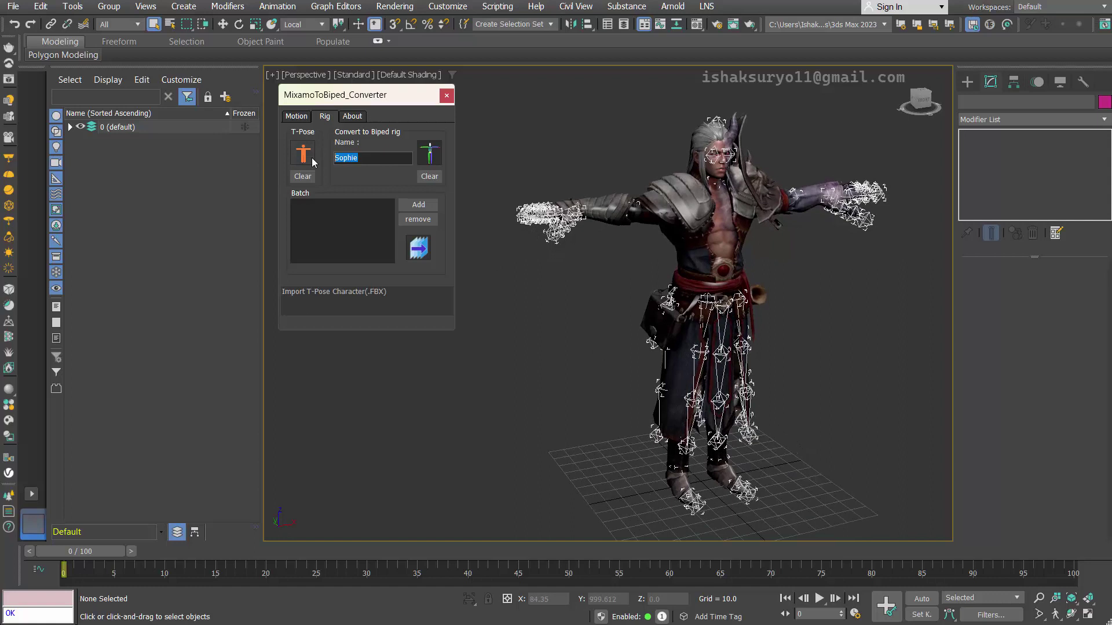
pyautogui.write('Ganfaul')
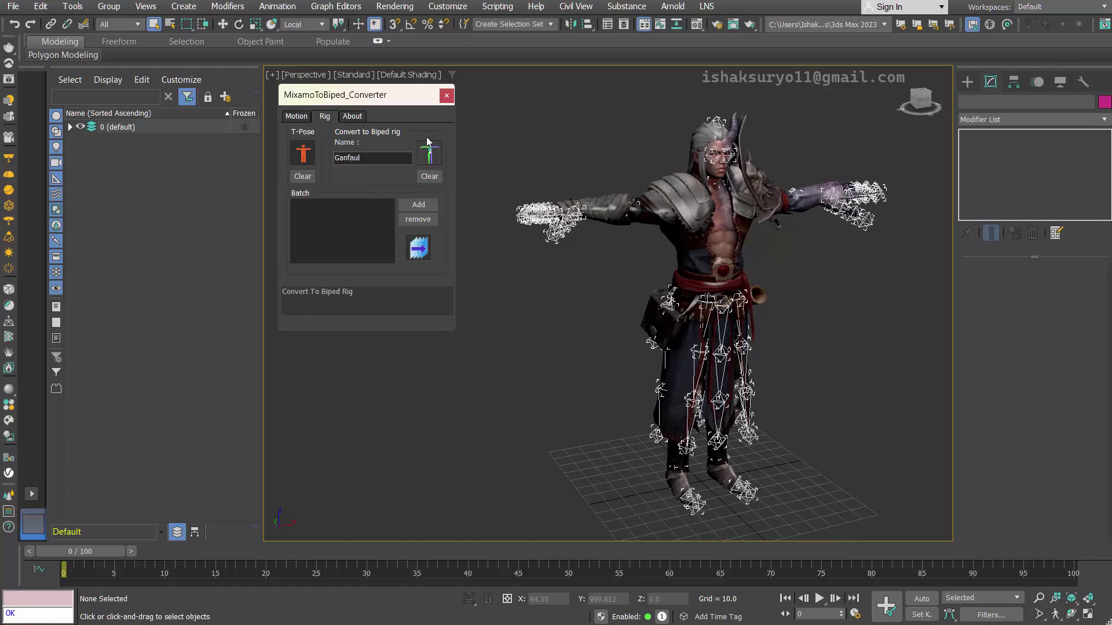
pyautogui.click(431, 157)
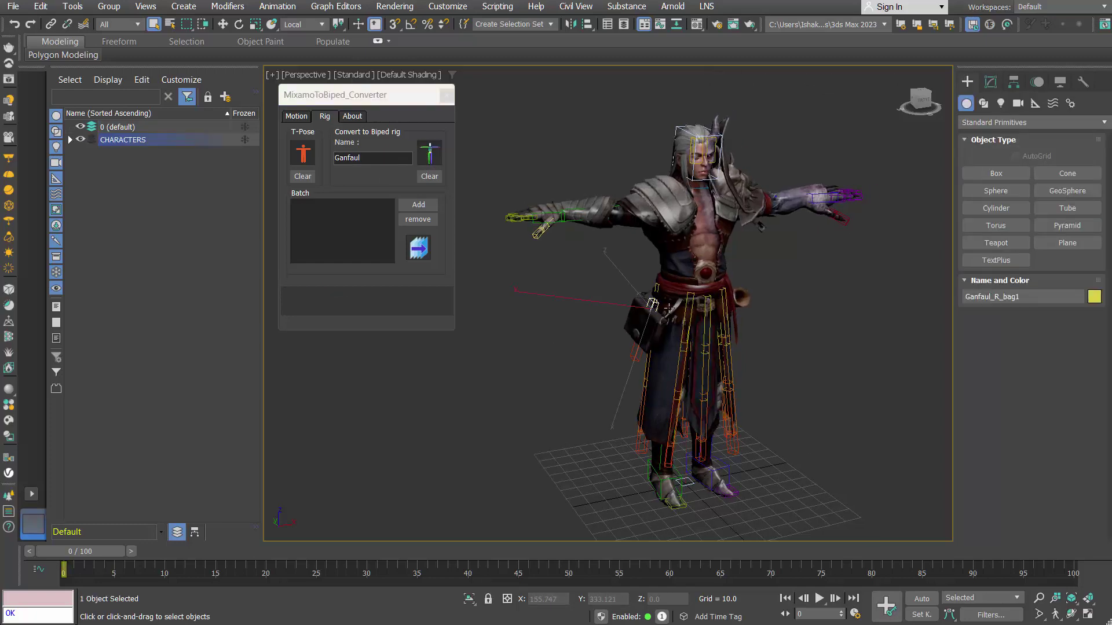
# Rotate Ganfaul's selected lower-body leg bones into alignment.
pyautogui.press('w')
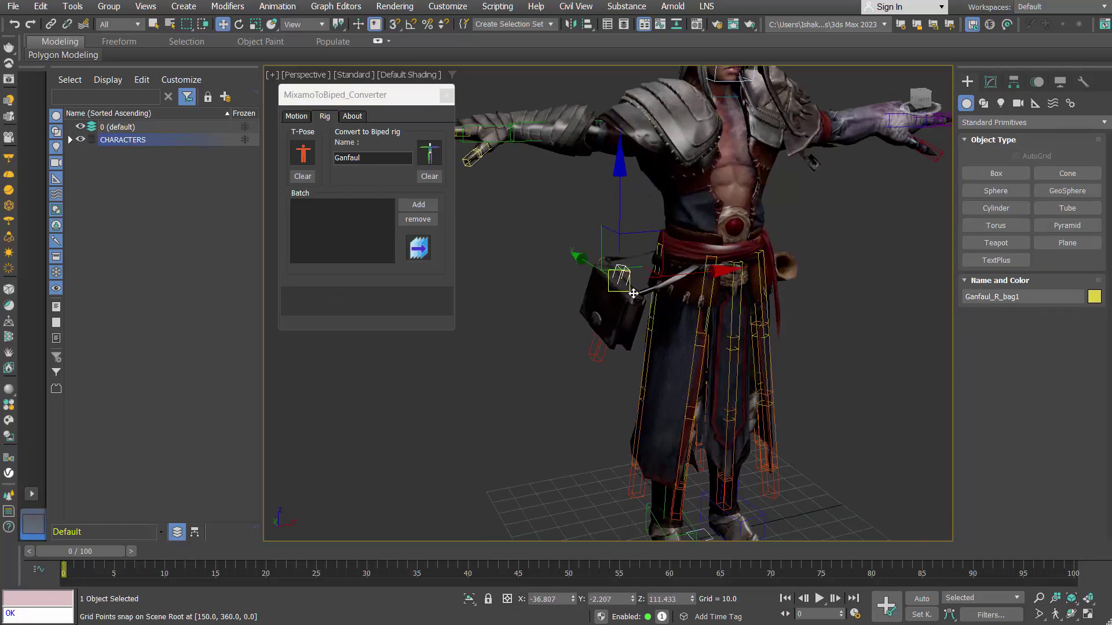
pyautogui.press('e')
pyautogui.click(669, 286)
pyautogui.keyDown('ctrl'); pyautogui.click(695, 304); pyautogui.keyUp('ctrl')
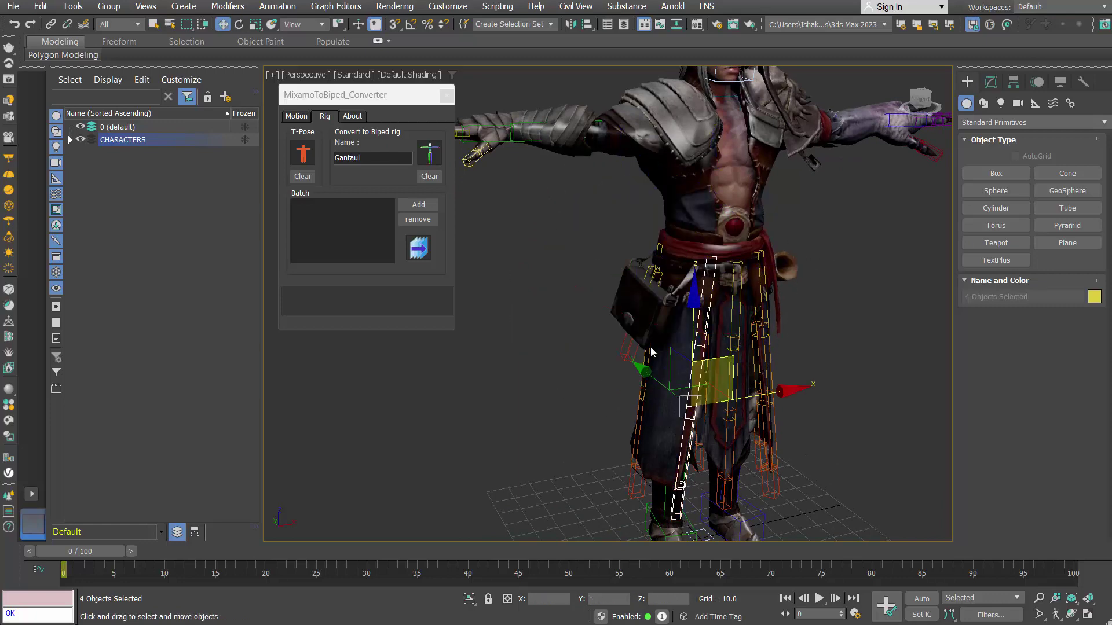
pyautogui.keyDown('alt'); pyautogui.moveTo(695, 304); pyautogui.dragTo(766, 303, button='middle'); pyautogui.keyUp('alt')
pyautogui.moveTo(765, 303); pyautogui.dragTo(791, 278)
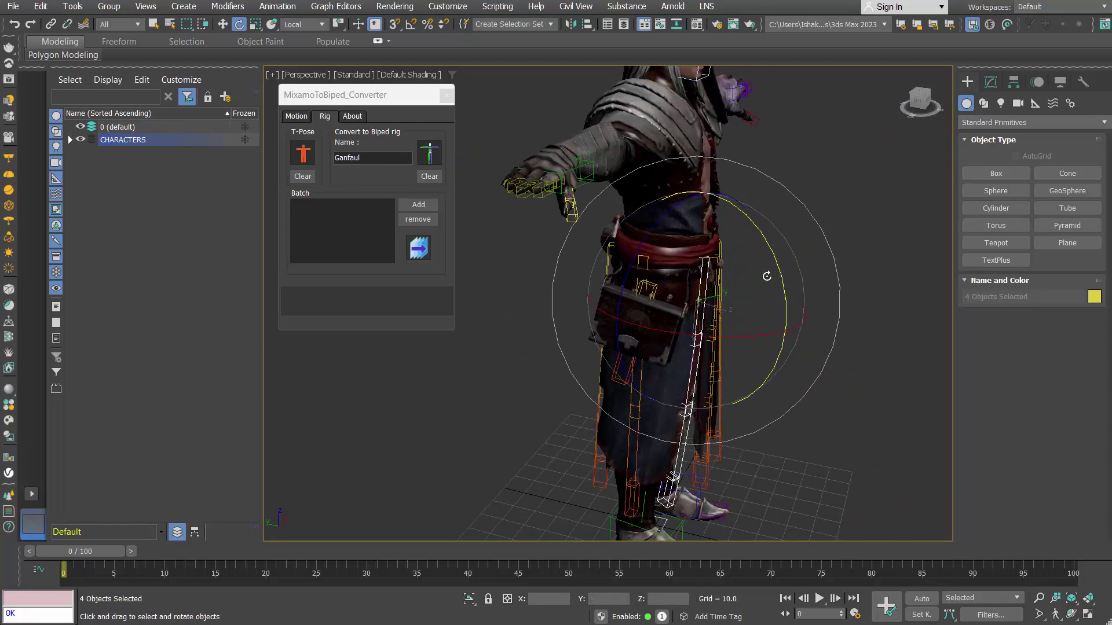
pyautogui.keyDown('alt'); pyautogui.moveTo(781, 287); pyautogui.dragTo(665, 285, button='middle'); pyautogui.keyUp('alt')
pyautogui.scroll(3, 666, 284)
# Rotate Ganfaul's two head bones slightly, then select the biped head in the Motion panel.
pyautogui.moveTo(665, 348); pyautogui.dragTo(665, 261, button='middle')
pyautogui.click(695, 217)
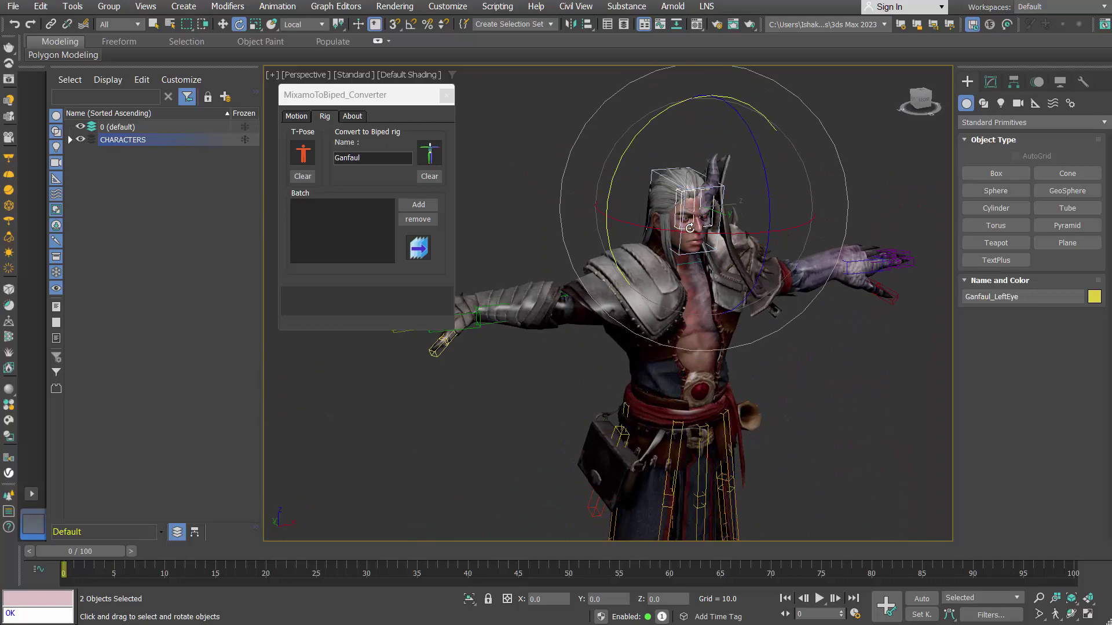
pyautogui.keyDown('ctrl'); pyautogui.click(708, 200); pyautogui.keyUp('ctrl')
pyautogui.scroll(3, 708, 200)
pyautogui.moveTo(738, 217); pyautogui.dragTo(765, 254)
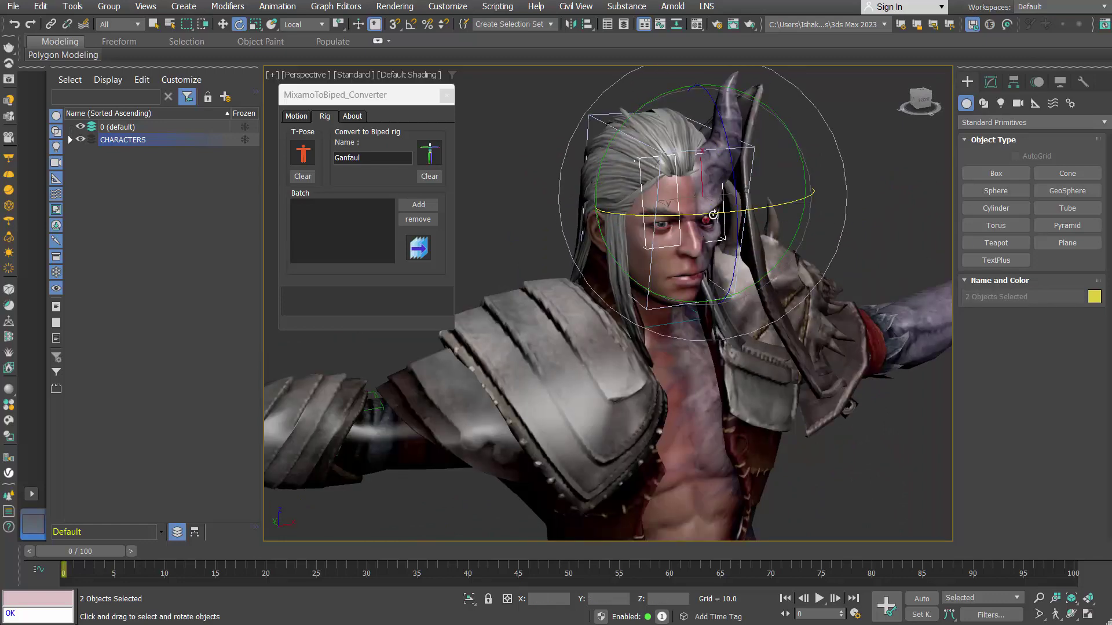
pyautogui.scroll(-5, 764, 254)
pyautogui.press('w')
pyautogui.click(765, 149)
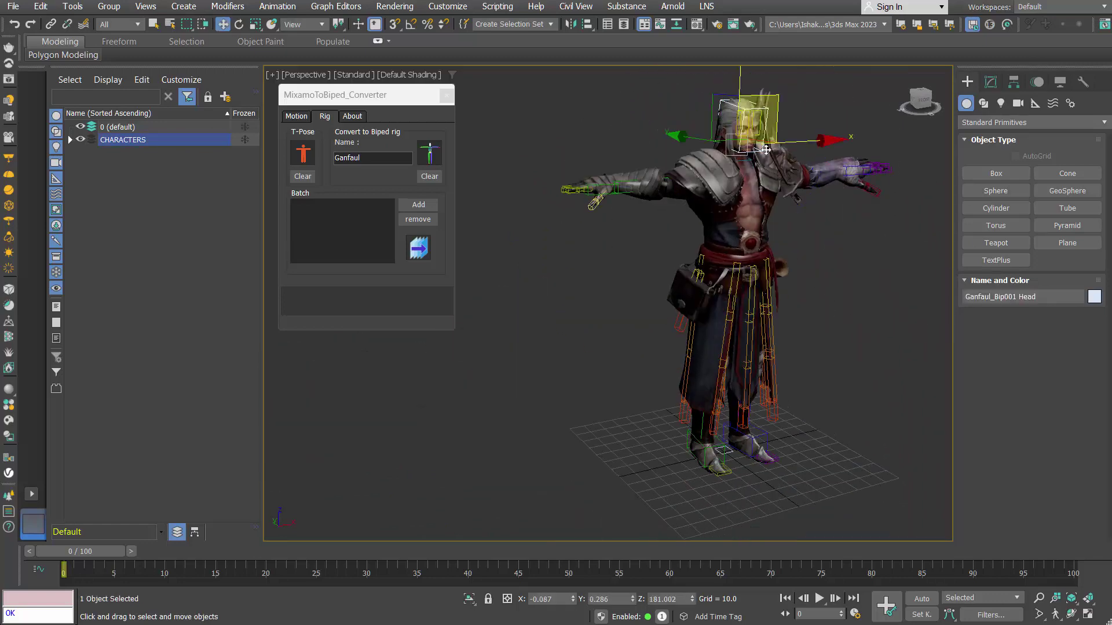
pyautogui.click(1070, 103)
# Load the Walking motion onto Ganfaul's biped and set the animation end time to 32.
pyautogui.click(1006, 267)
pyautogui.scroll(-5, 185, 246)
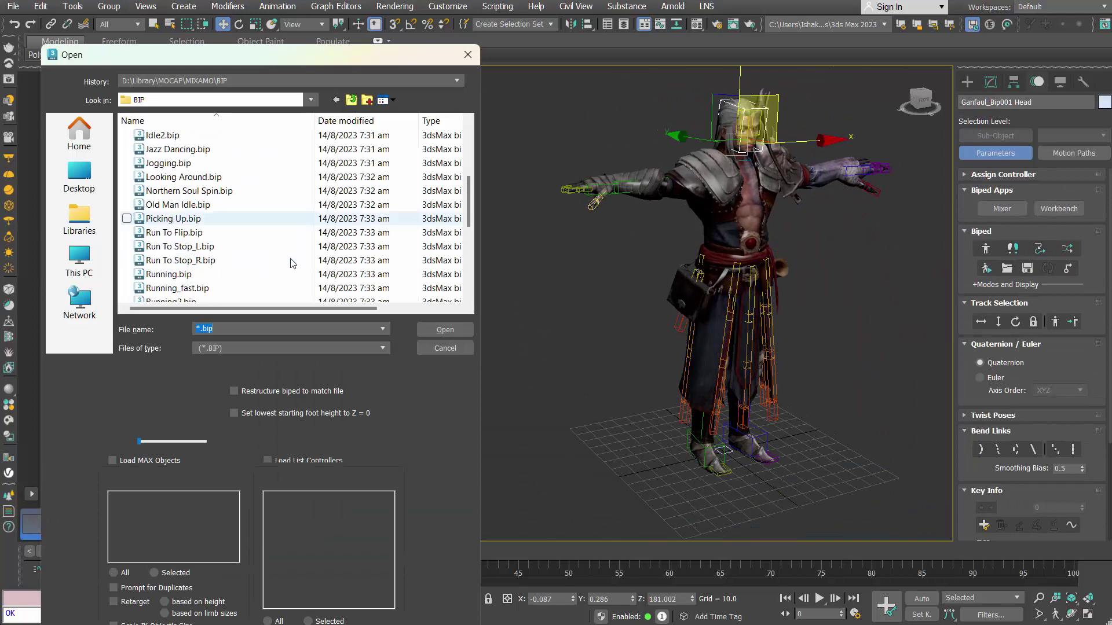
pyautogui.scroll(-3, 184, 246)
pyautogui.doubleClick(174, 246)
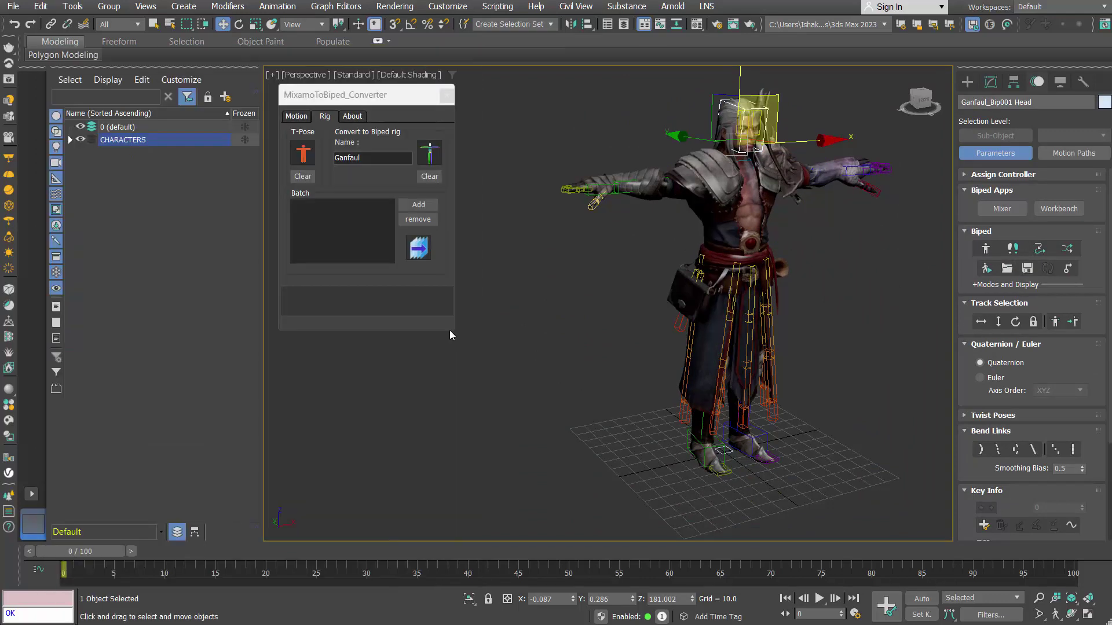
pyautogui.click(379, 568)
pyautogui.rightClick(816, 598)
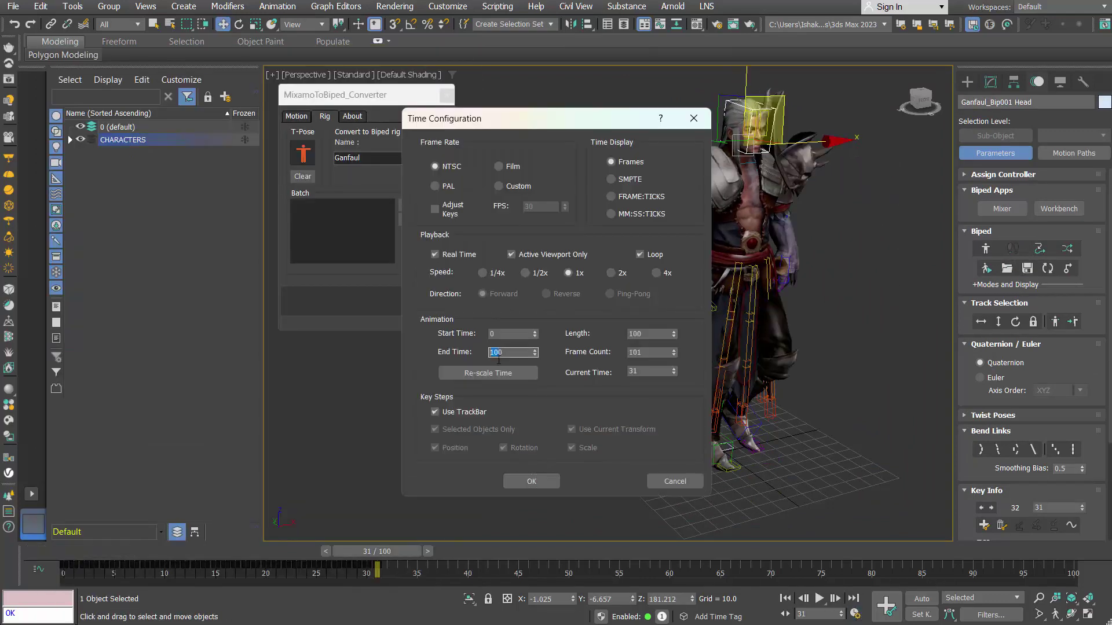
pyautogui.click(531, 481)
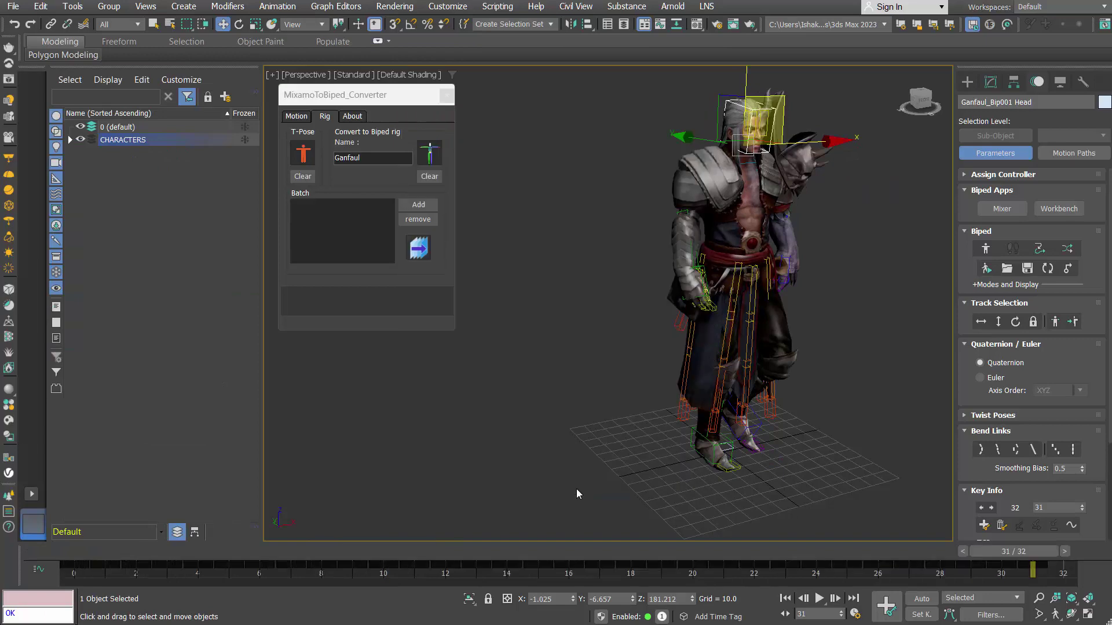
# Play back Ganfaul's walk, viewing it from the side, then stop at frame 0.
pyautogui.click(816, 502)
pyautogui.click(820, 598)
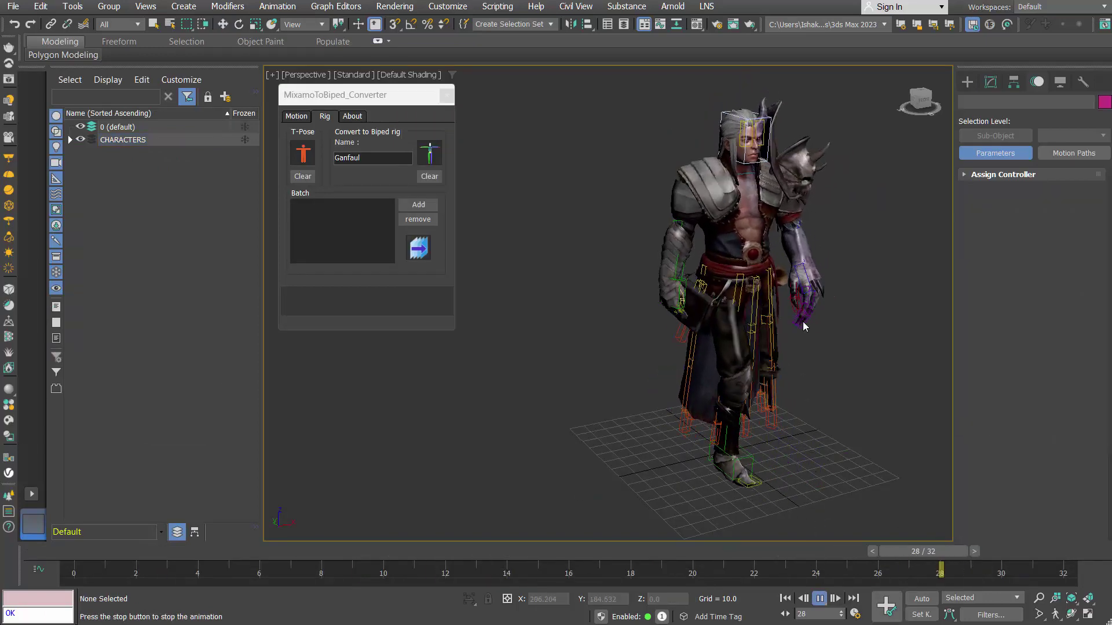
pyautogui.moveTo(803, 322)
pyautogui.keyDown('alt'); pyautogui.mouseDown(button='middle')
pyautogui.moveTo(803, 311)
pyautogui.moveTo(545, 419)
pyautogui.mouseUp(button='middle'); pyautogui.keyUp('alt')
pyautogui.press('Escape')
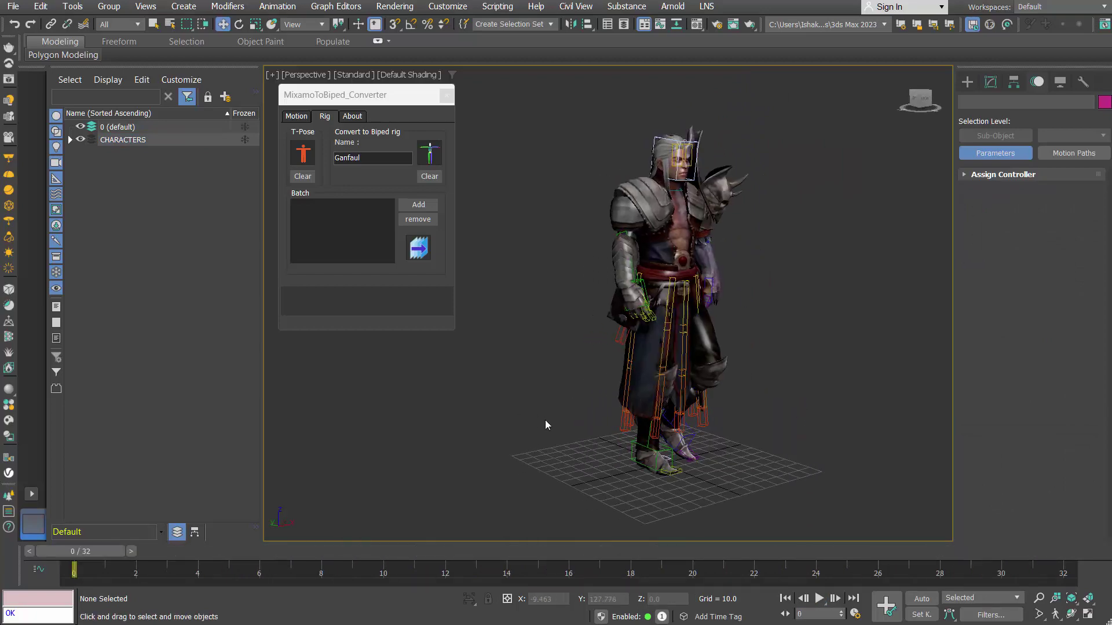
# Clear the Ganfaul rig and add Chad.fbx through YBot.fbx from T-Pose to the batch list.
pyautogui.click(429, 177)
pyautogui.click(548, 328)
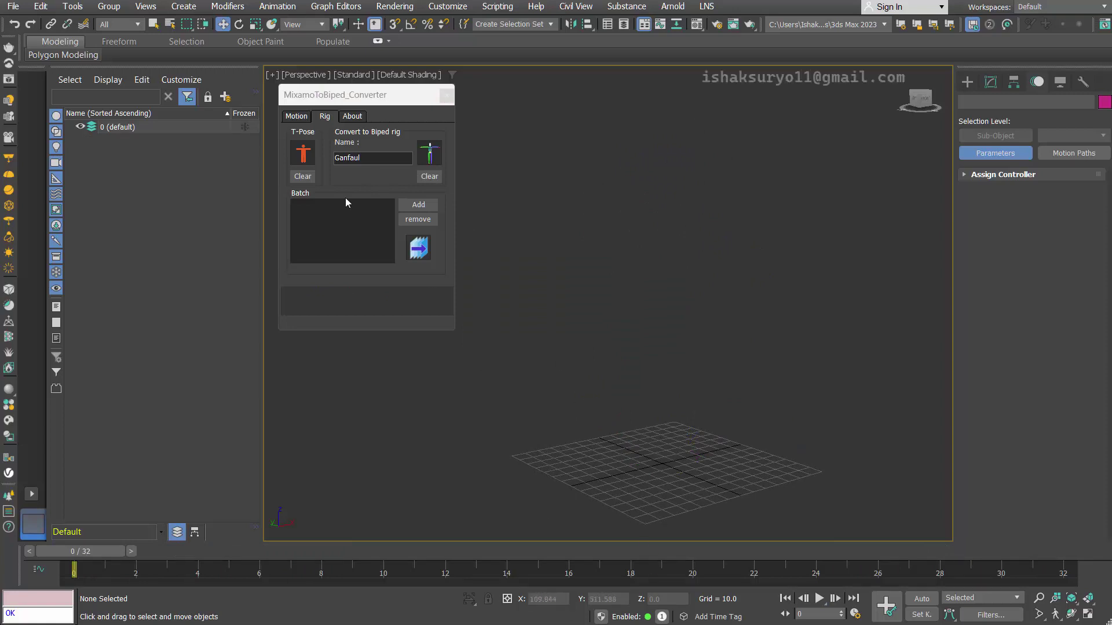
pyautogui.click(423, 203)
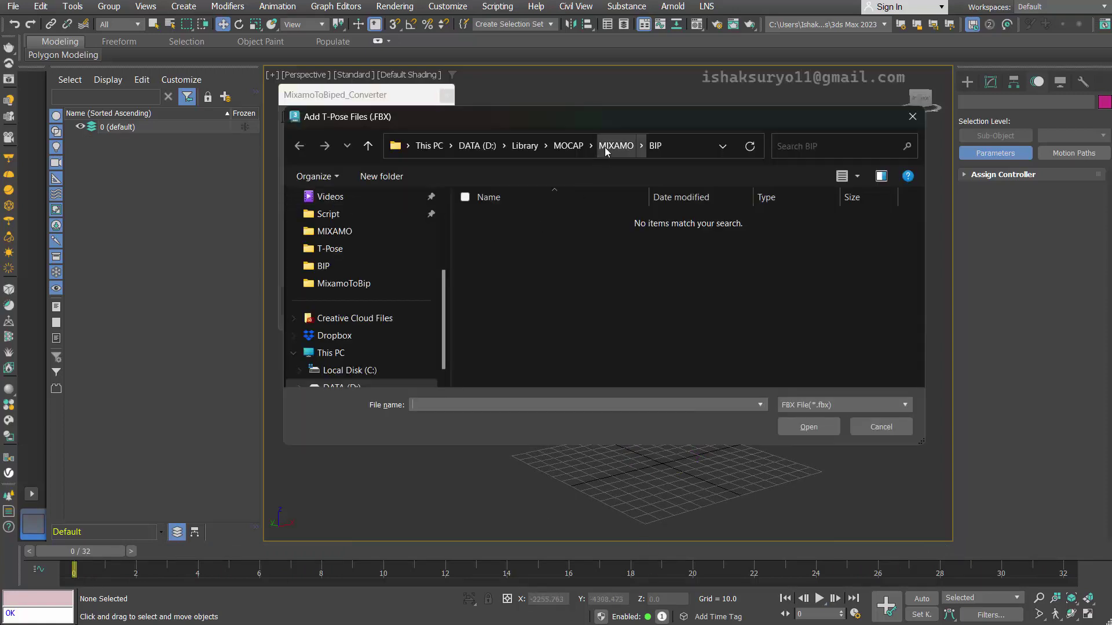
pyautogui.doubleClick(504, 282)
pyautogui.click(504, 238)
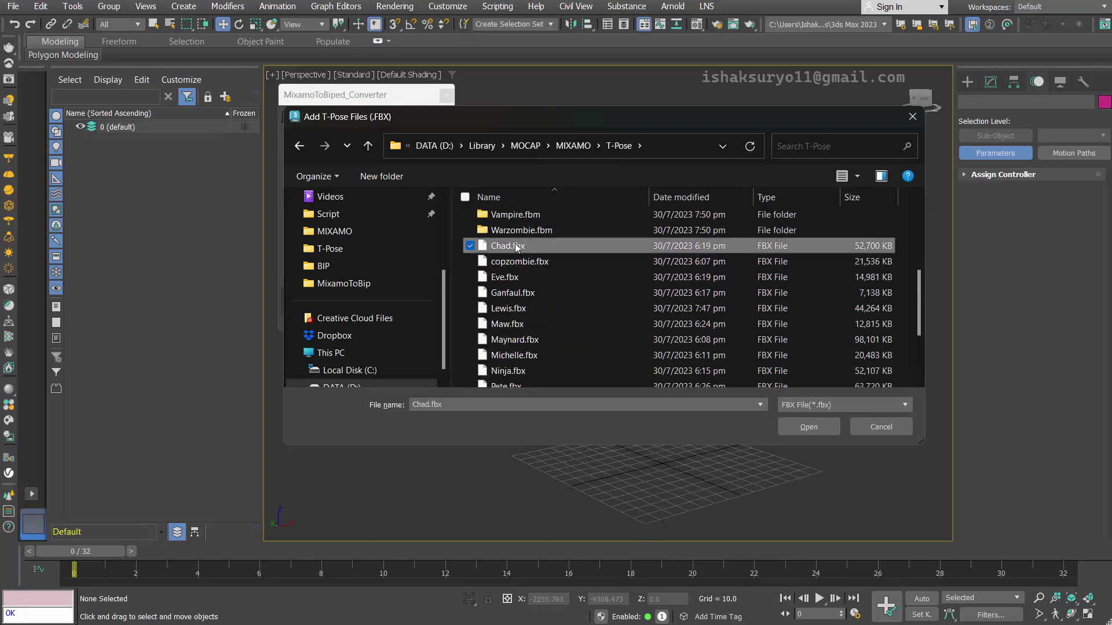
pyautogui.scroll(-5, 537, 286)
pyautogui.keyDown('shift'); pyautogui.click(508, 380); pyautogui.keyUp('shift')
pyautogui.click(808, 427)
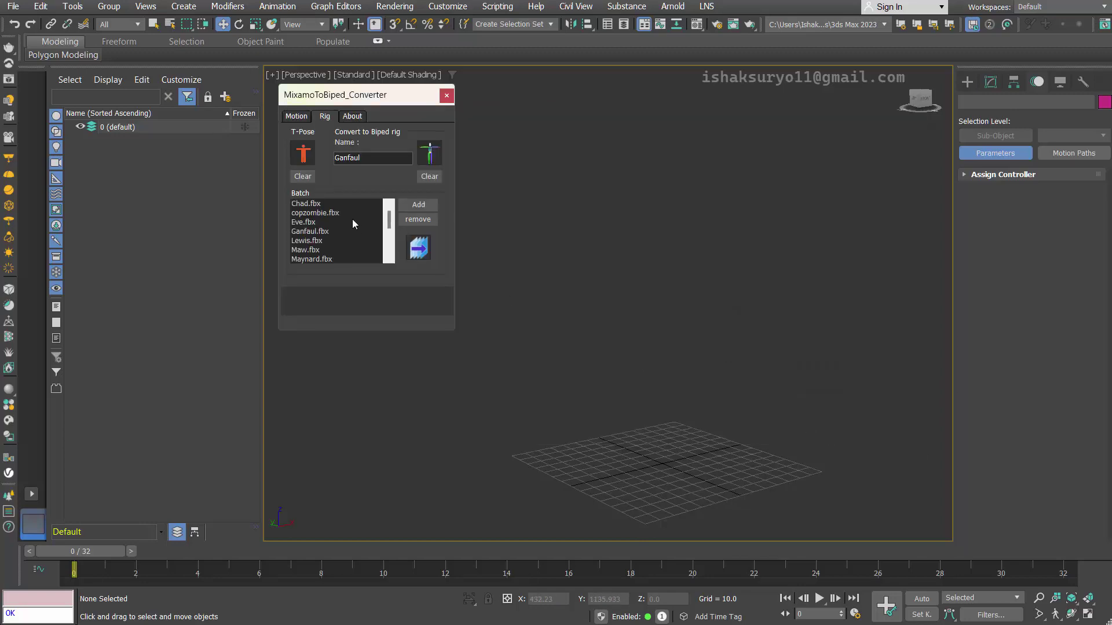
# Batch-convert the listed characters into the MIXAMO Batch output folder.
pyautogui.click(420, 249)
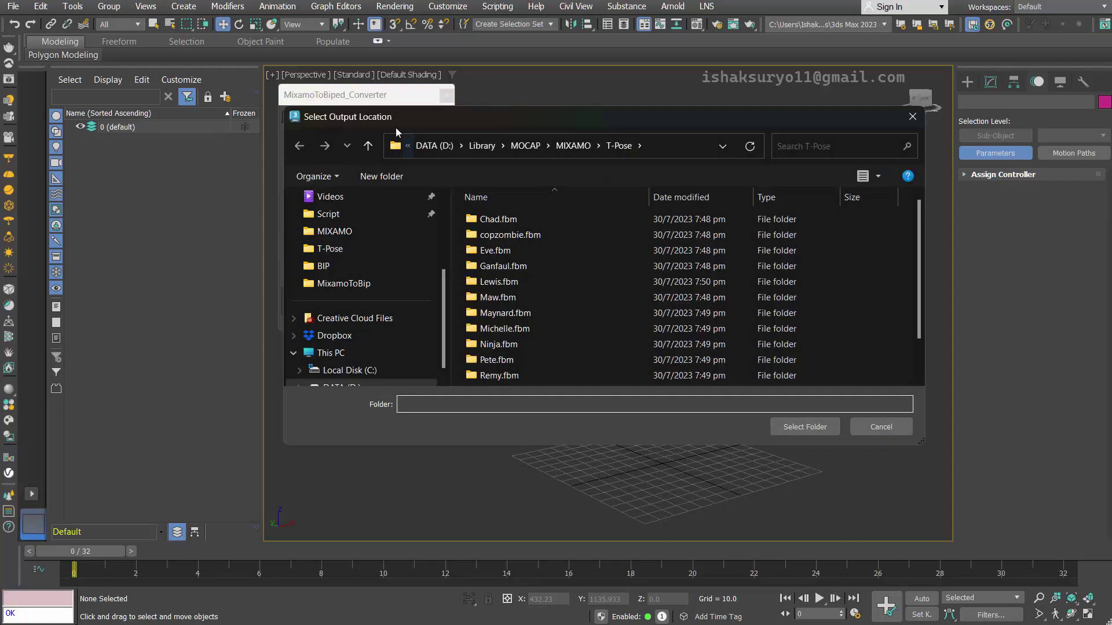
pyautogui.click(573, 145)
pyautogui.doubleClick(497, 219)
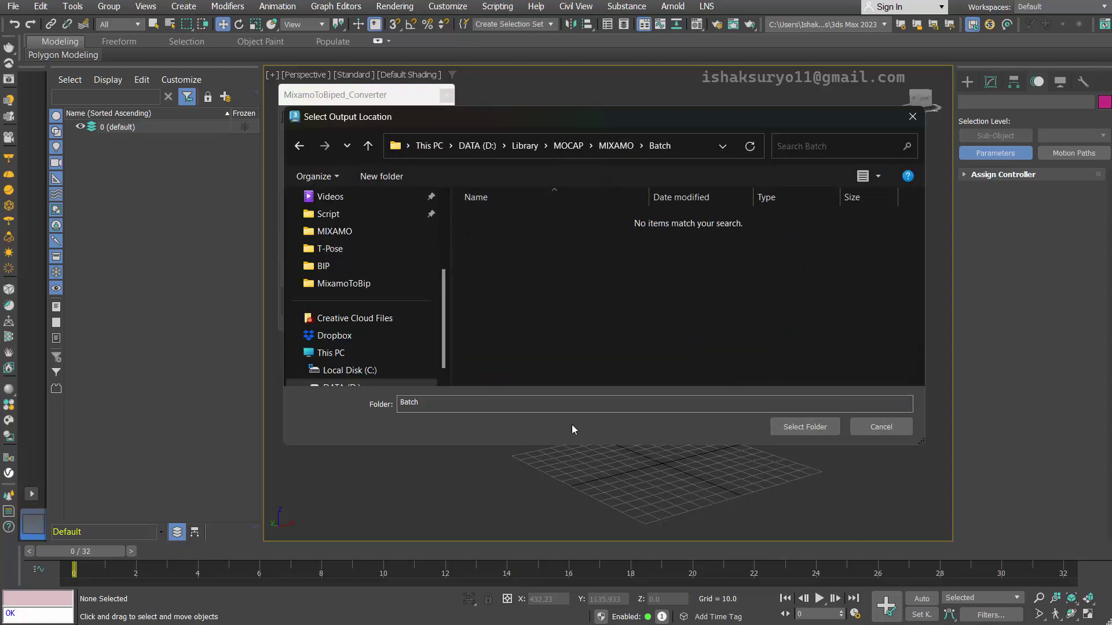
pyautogui.click(805, 427)
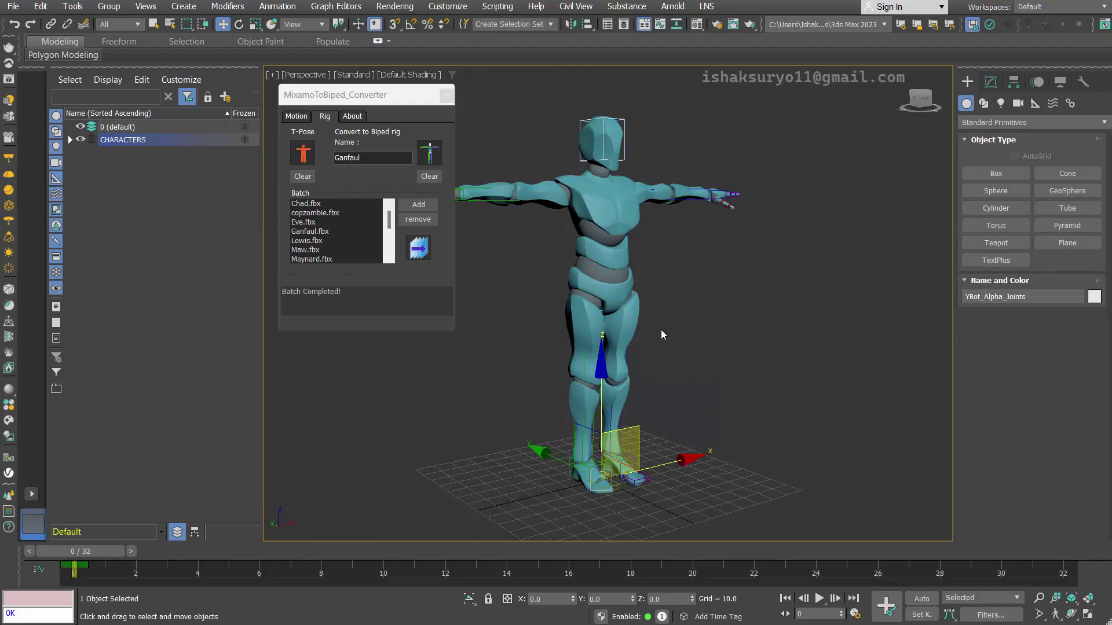
# In Explorer, list the Batch > Vampire folder in Details view with a wider Name column.
pyautogui.hotkey('alt', 'Tab')
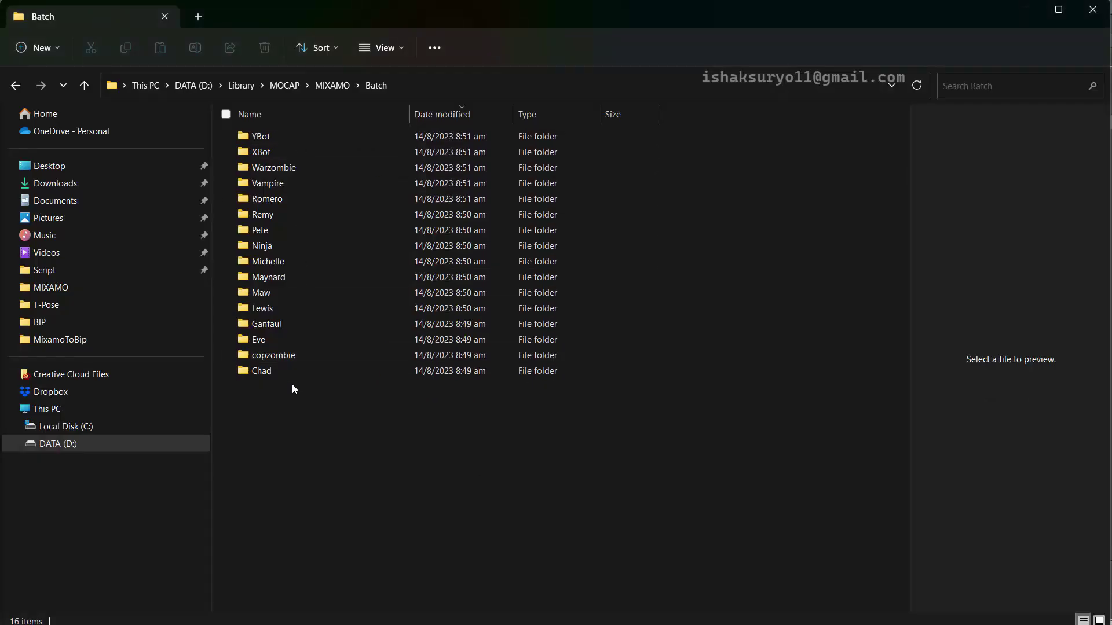
pyautogui.doubleClick(273, 183)
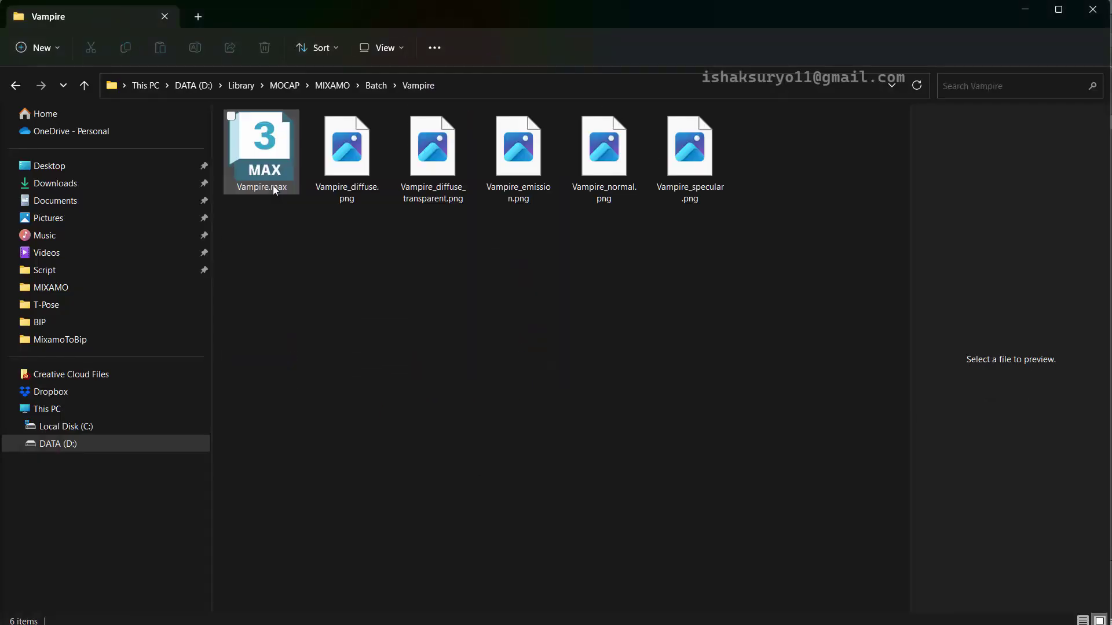
pyautogui.click(385, 48)
pyautogui.click(385, 48)
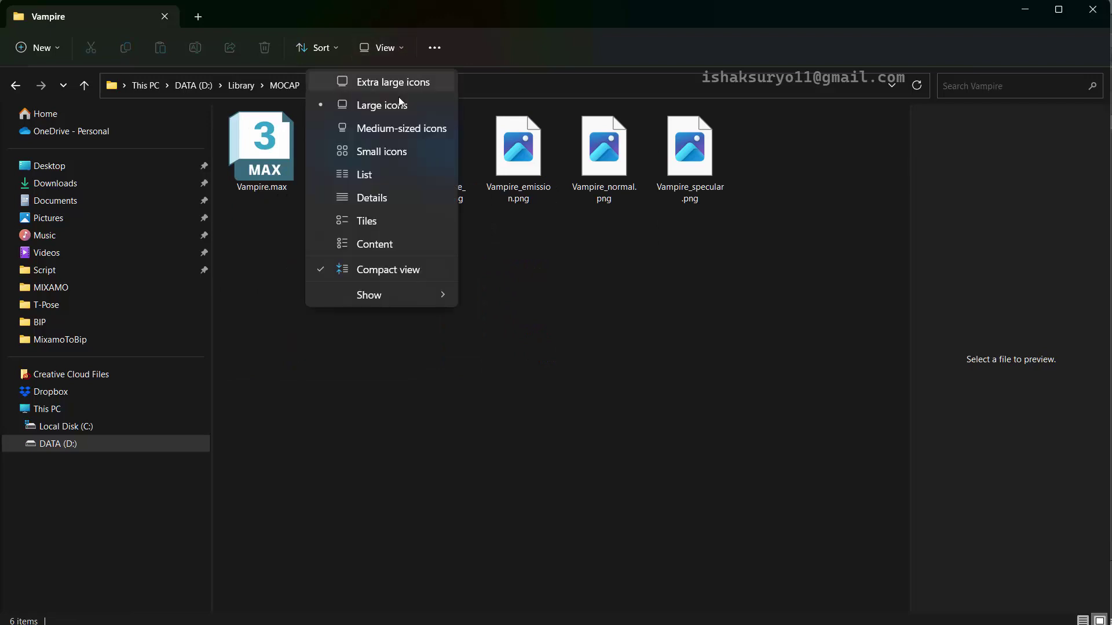
pyautogui.click(381, 201)
pyautogui.moveTo(335, 114); pyautogui.dragTo(444, 114)
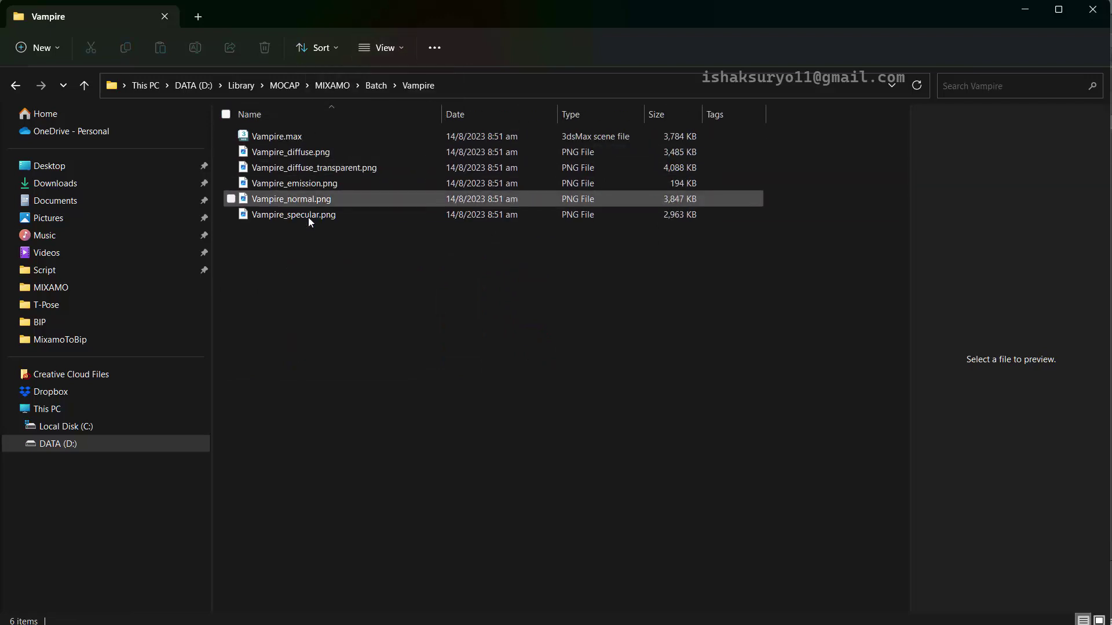
# List the Batch > Remy folder in Details view with a wider Name column.
pyautogui.click(374, 85)
pyautogui.doubleClick(271, 218)
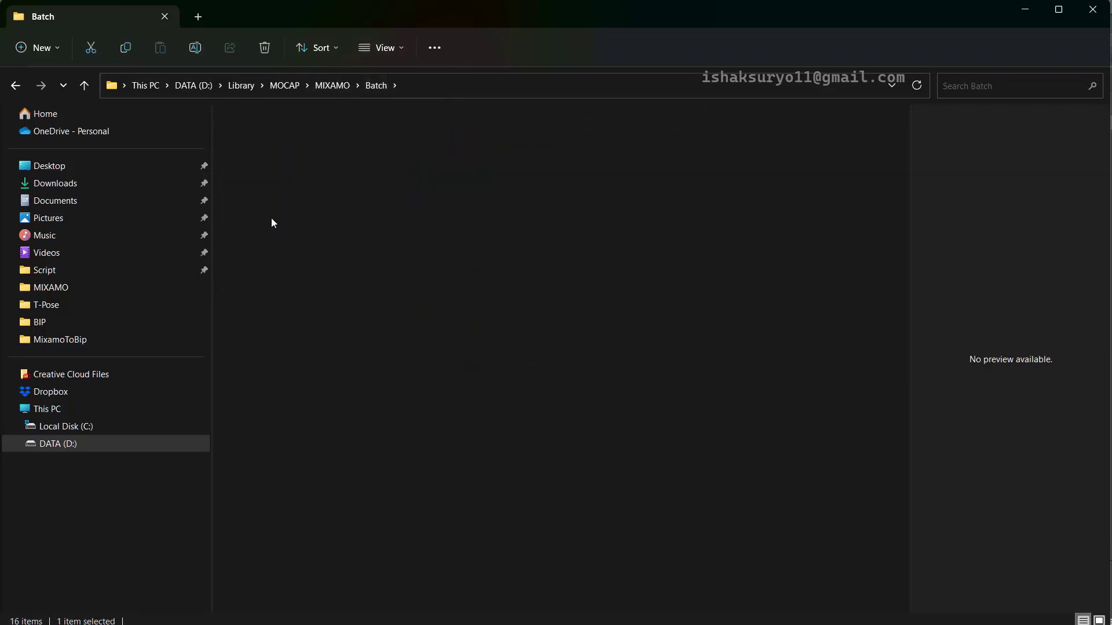
pyautogui.click(385, 48)
pyautogui.click(372, 198)
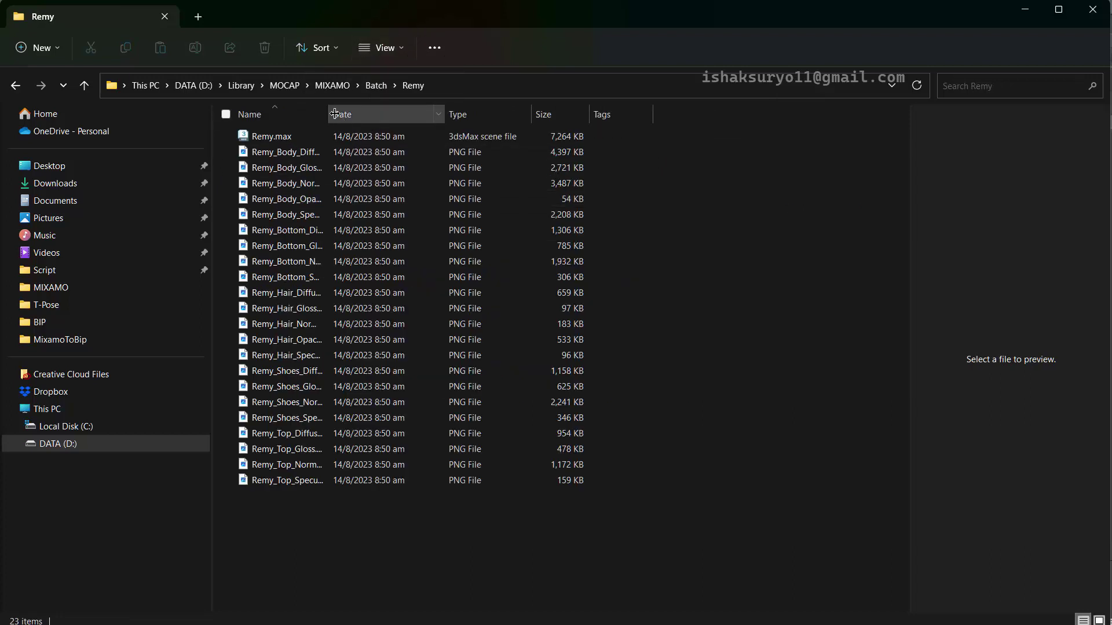
pyautogui.moveTo(335, 114); pyautogui.dragTo(445, 114)
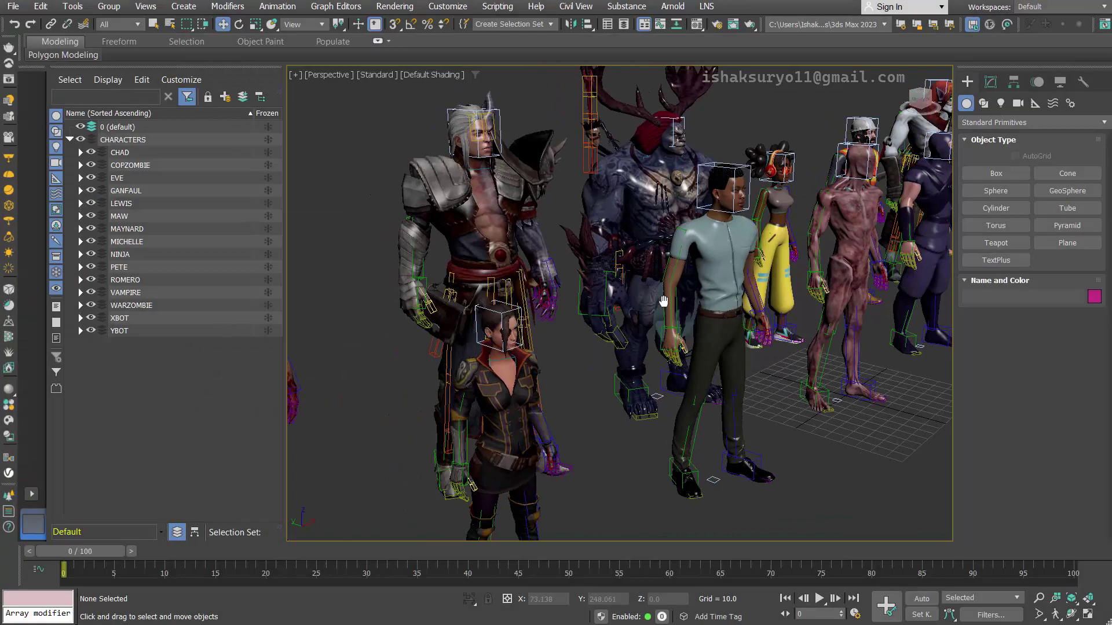
# Frame the character lineup and hide all Bone Objects via Display panel Hide by Category.
pyautogui.moveTo(651, 351)
pyautogui.mouseDown(button='middle')
pyautogui.moveTo(608, 348)
pyautogui.moveTo(660, 347)
pyautogui.mouseUp(button='middle')
pyautogui.scroll(4, 609, 347)
pyautogui.scroll(-6, 566, 340)
pyautogui.moveTo(565, 339); pyautogui.dragTo(660, 330, button='middle')
pyautogui.scroll(3, 608, 330)
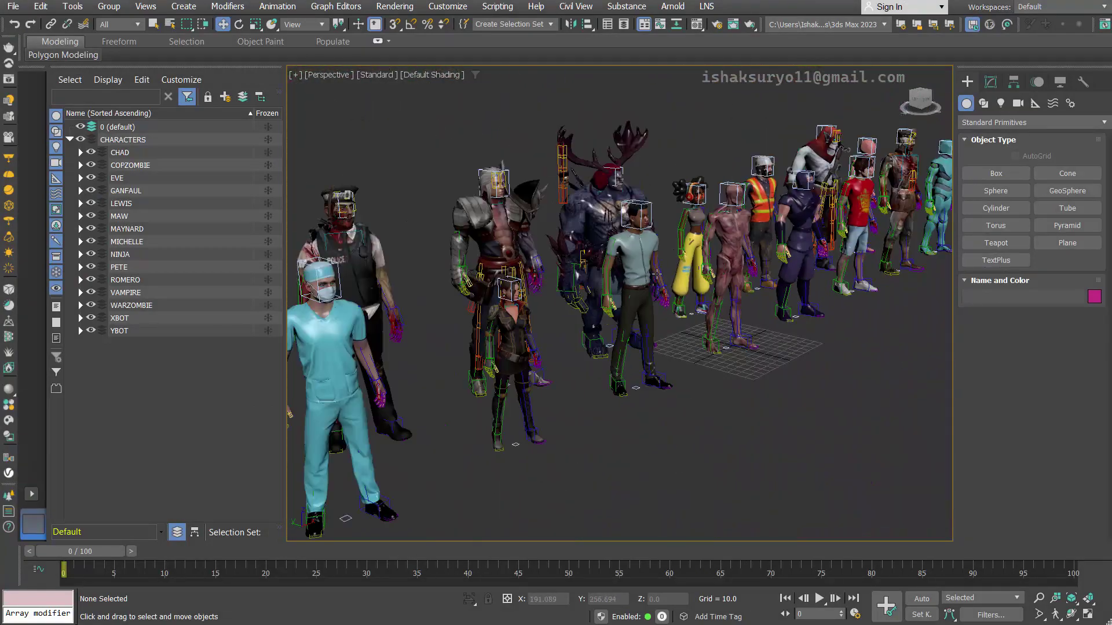
pyautogui.click(1037, 81)
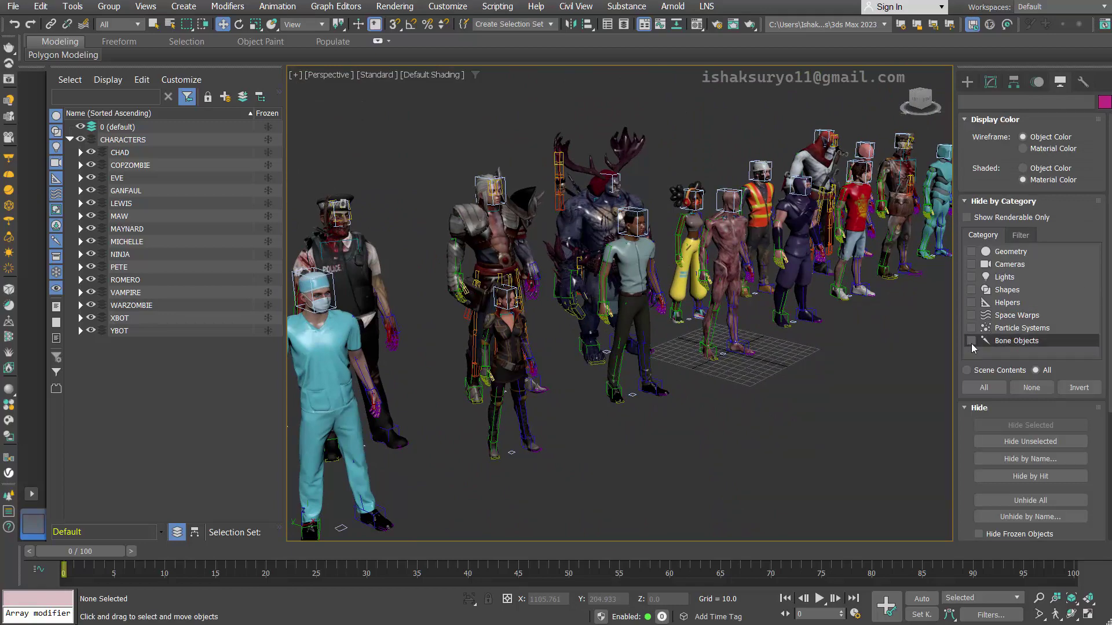
pyautogui.click(972, 341)
pyautogui.moveTo(758, 321)
pyautogui.mouseDown(button='middle')
pyautogui.moveTo(721, 323)
pyautogui.moveTo(830, 328)
pyautogui.moveTo(434, 330)
pyautogui.moveTo(729, 374)
pyautogui.moveTo(783, 365)
pyautogui.mouseUp(button='middle')
pyautogui.scroll(3, 722, 324)
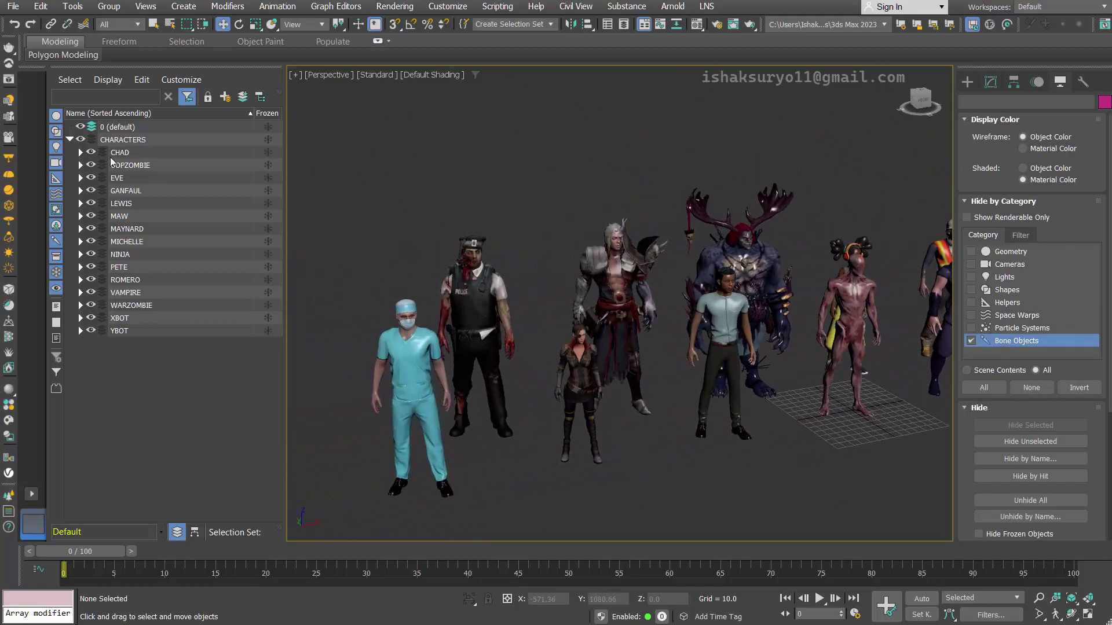
# Expand the CHAD, COPZOMBIE, EVE, GANFAUL, LEWIS, MAW and MAYNARD layers in Scene Explorer.
pyautogui.click(81, 152)
pyautogui.click(81, 190)
pyautogui.click(81, 229)
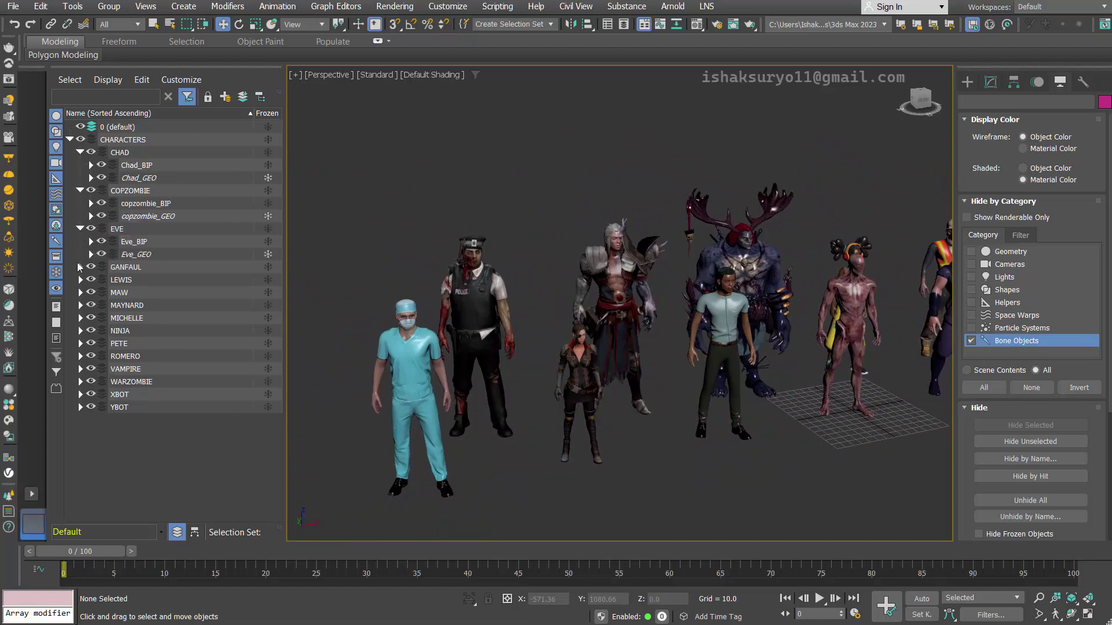
pyautogui.click(80, 266)
pyautogui.click(81, 305)
pyautogui.click(81, 343)
pyautogui.click(81, 381)
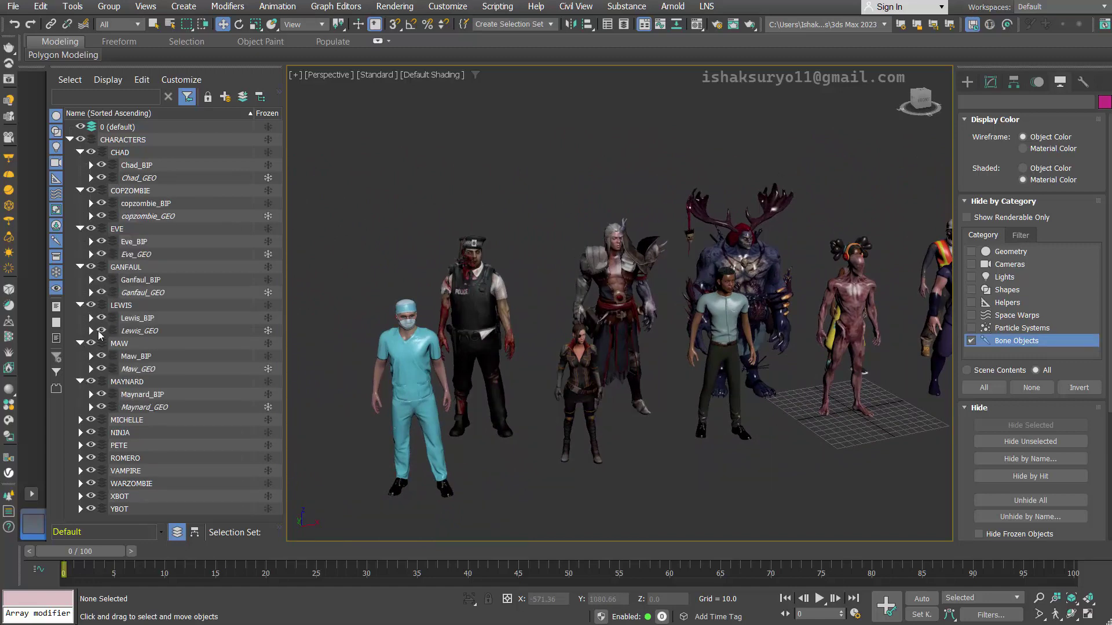